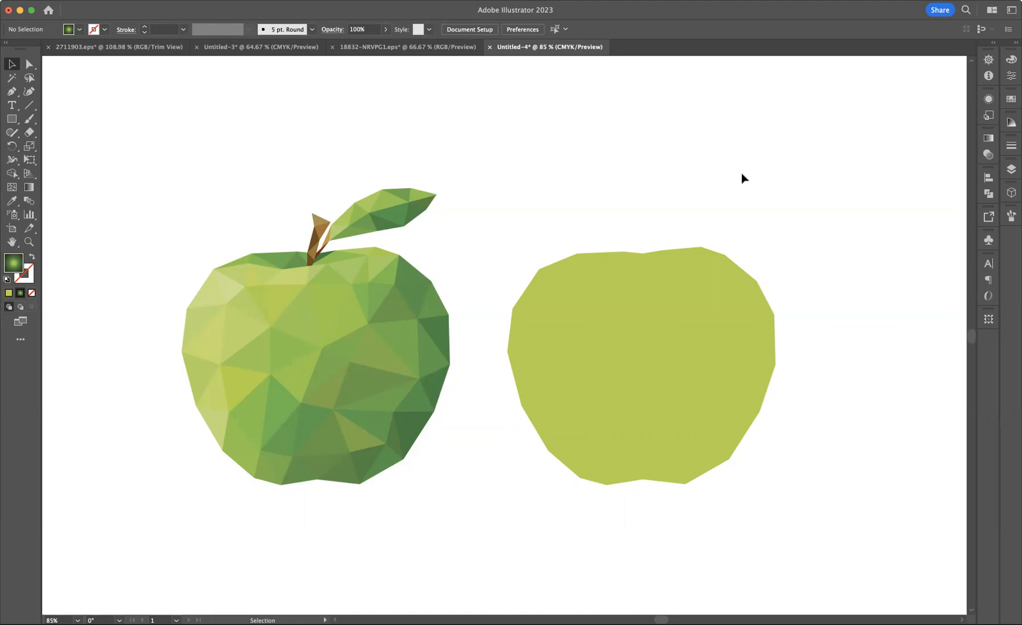
Move the flat apple silhouette slightly away from the low-poly apple and fill it with the green radial gradient.
{"action": "left_click_drag", "start_coordinate": [646, 338], "coordinate": [658, 334]}
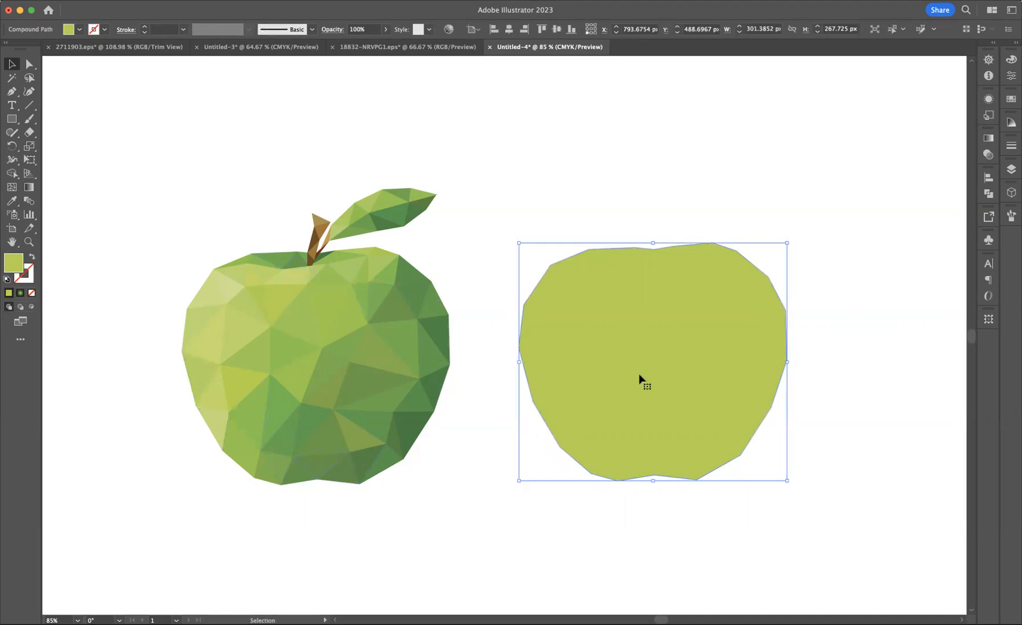
{"action": "left_click_drag", "start_coordinate": [640, 385], "coordinate": [640, 397]}
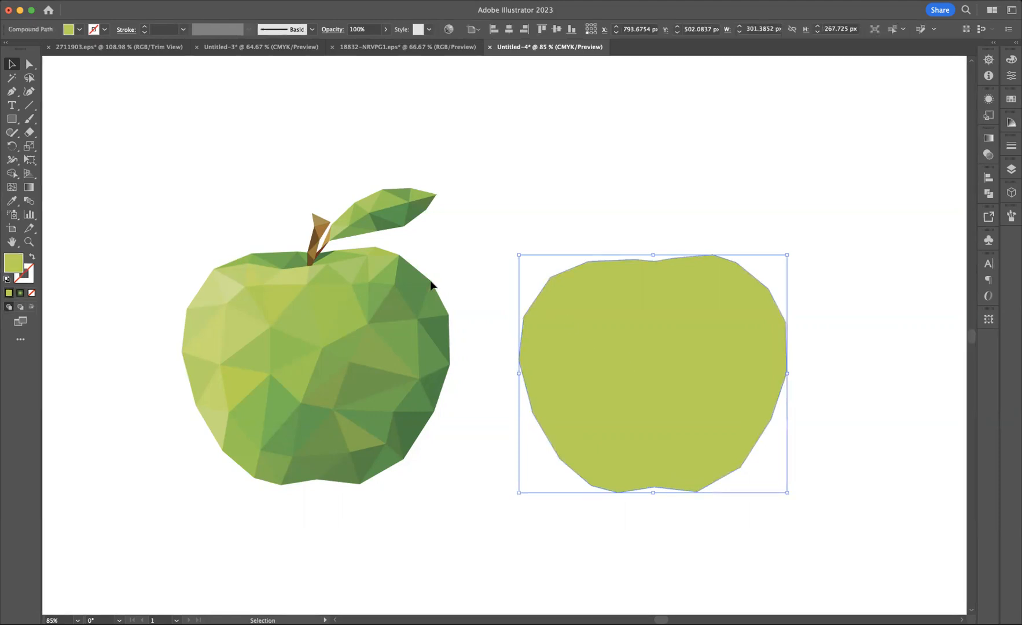
{"action": "left_click", "coordinate": [21, 293]}
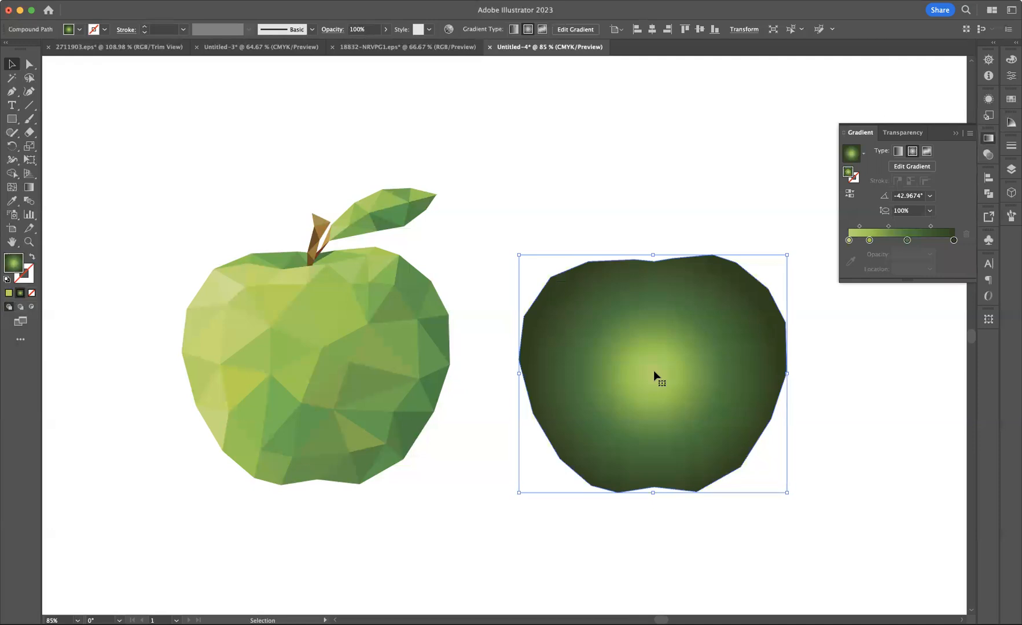
Remove the gradient's darkest colour stop and redraw the radial gradient diagonally from the silhouette's upper-left edge to beyond its lower-right edge.
{"action": "left_click", "coordinate": [30, 189]}
{"action": "mouse_move", "coordinate": [585, 327]}
{"action": "left_mouse_down"}
{"action": "mouse_move", "coordinate": [682, 387]}
{"action": "mouse_move", "coordinate": [768, 488]}
{"action": "mouse_move", "coordinate": [733, 478]}
{"action": "mouse_move", "coordinate": [737, 429]}
{"action": "mouse_move", "coordinate": [689, 346]}
{"action": "mouse_move", "coordinate": [726, 501]}
{"action": "mouse_move", "coordinate": [691, 365]}
{"action": "mouse_move", "coordinate": [719, 429]}
{"action": "mouse_move", "coordinate": [758, 470]}
{"action": "mouse_move", "coordinate": [712, 434]}
{"action": "mouse_move", "coordinate": [751, 482]}
{"action": "left_mouse_up"}
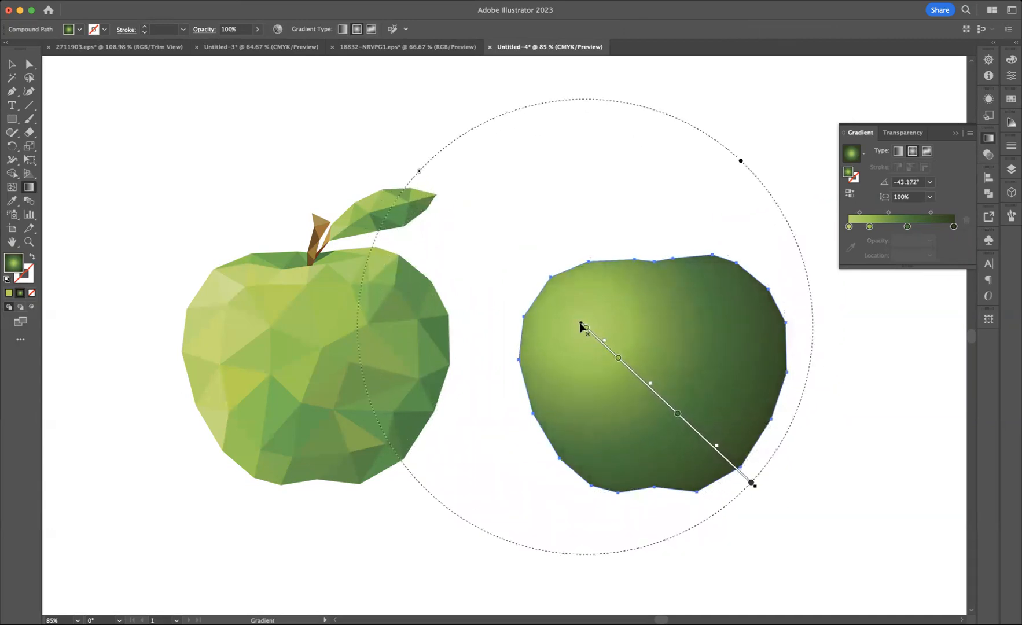
{"action": "left_click_drag", "start_coordinate": [581, 325], "coordinate": [563, 271]}
{"action": "left_click", "coordinate": [662, 542]}
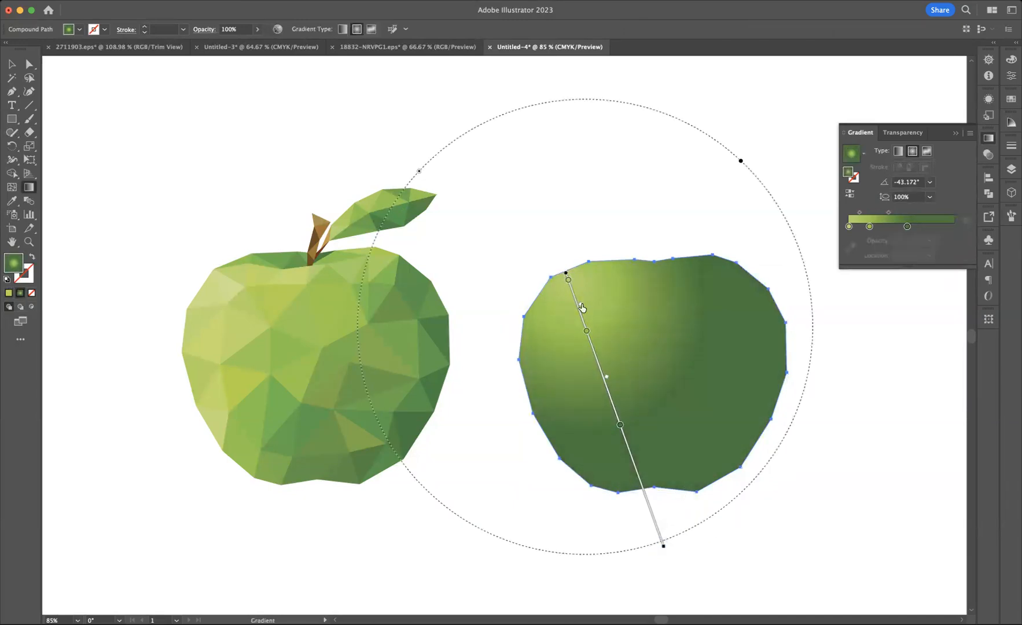
{"action": "mouse_move", "coordinate": [554, 264]}
{"action": "left_mouse_down"}
{"action": "mouse_move", "coordinate": [692, 372]}
{"action": "mouse_move", "coordinate": [727, 435]}
{"action": "mouse_move", "coordinate": [782, 489]}
{"action": "mouse_move", "coordinate": [748, 494]}
{"action": "mouse_move", "coordinate": [769, 510]}
{"action": "left_mouse_up"}
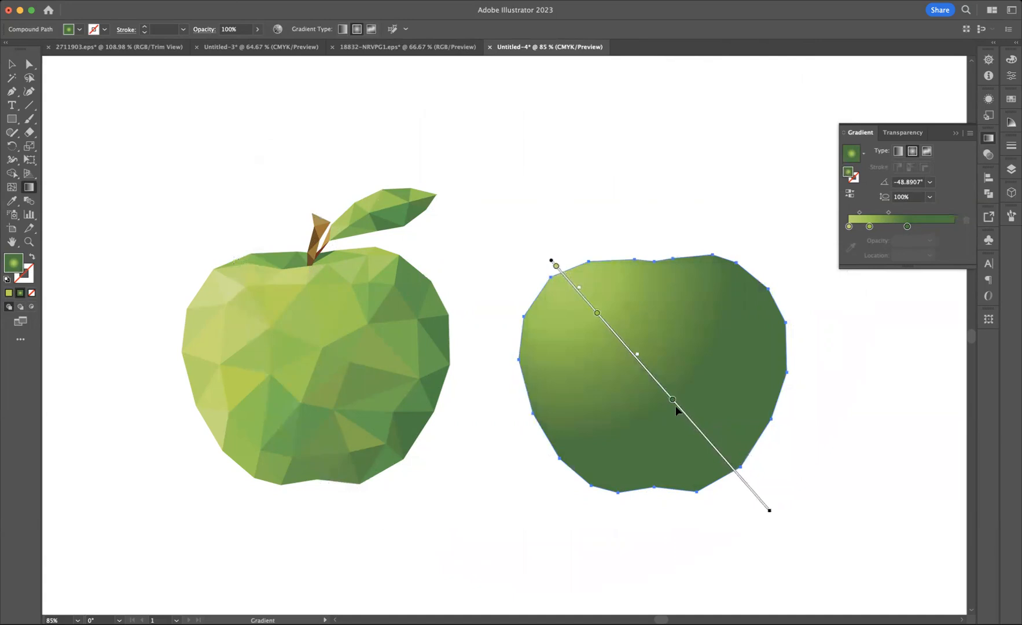
Shift the gradient's colour stops outward, placing the lightest at about 9.4% and the dark green at about 68.4%, and deselect the silhouette.
{"action": "left_click_drag", "start_coordinate": [673, 400], "coordinate": [690, 421]}
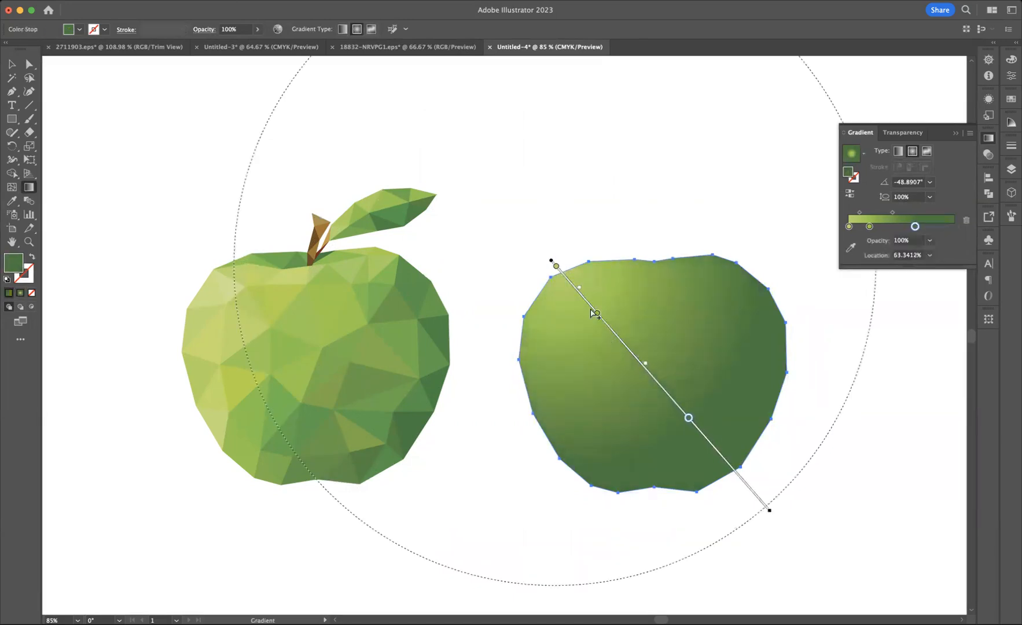
{"action": "left_click_drag", "start_coordinate": [597, 313], "coordinate": [607, 324]}
{"action": "left_click_drag", "start_coordinate": [557, 268], "coordinate": [575, 287]}
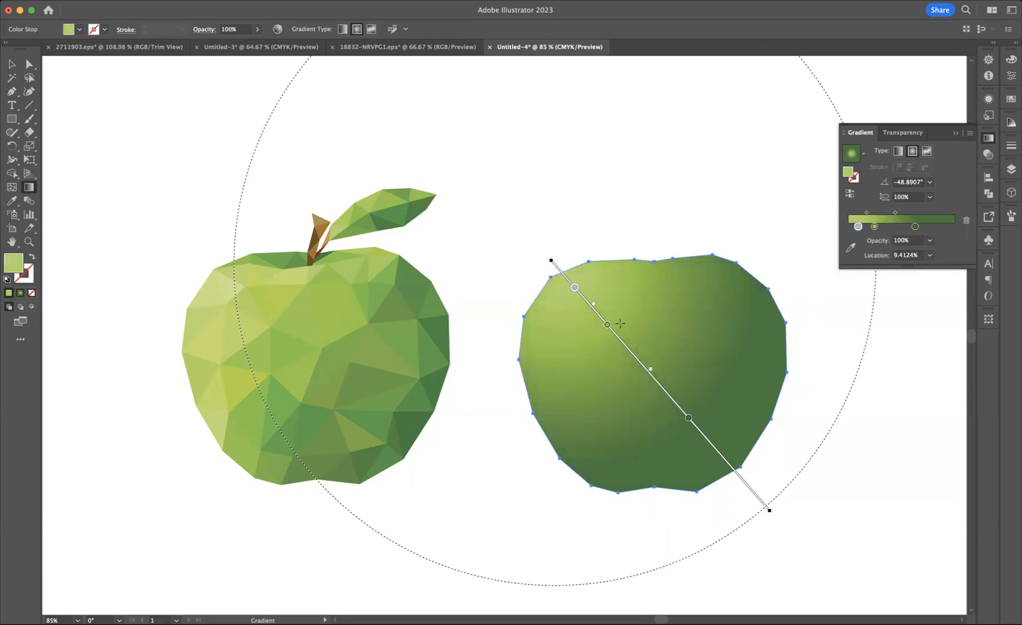
{"action": "left_click_drag", "start_coordinate": [689, 419], "coordinate": [699, 431]}
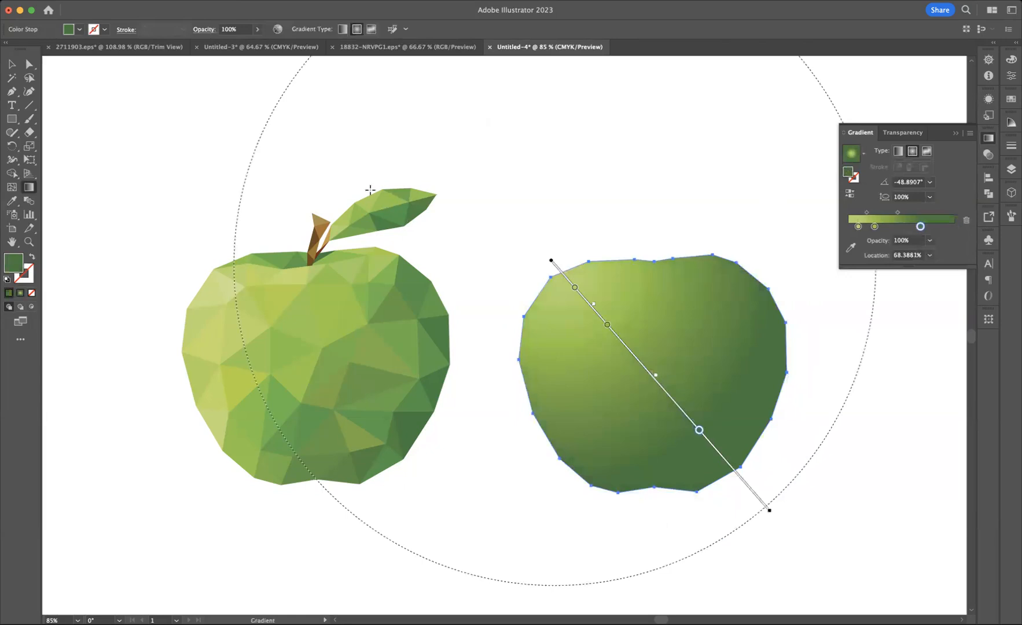
{"action": "left_click", "coordinate": [11, 64]}
{"action": "left_click", "coordinate": [198, 110]}
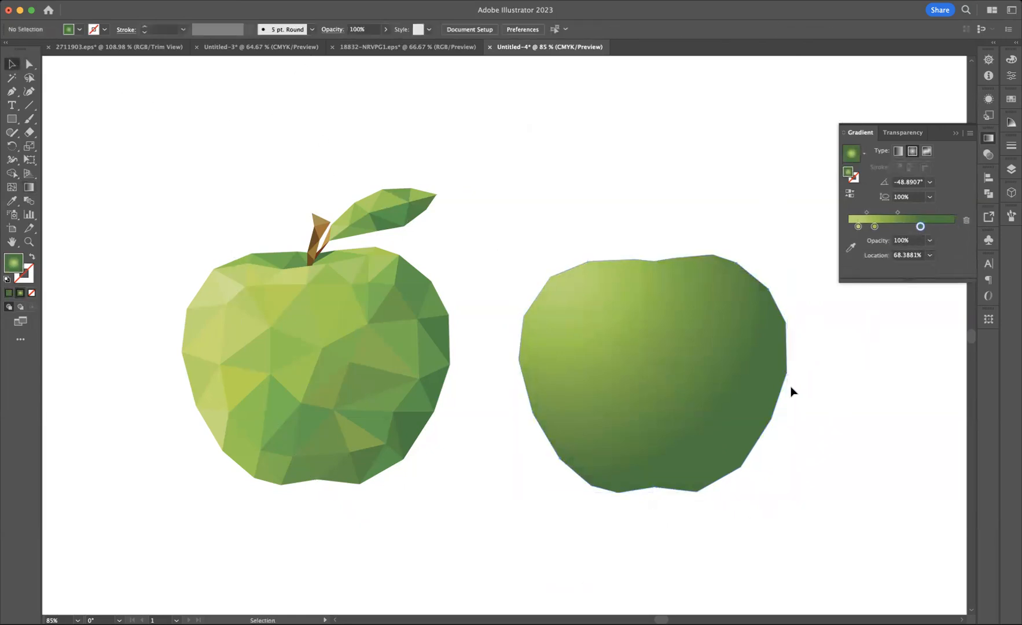
Move the gradient silhouette so it exactly covers the low-poly apple's body, and open its transparency settings.
{"action": "left_click_drag", "start_coordinate": [406, 375], "coordinate": [380, 382]}
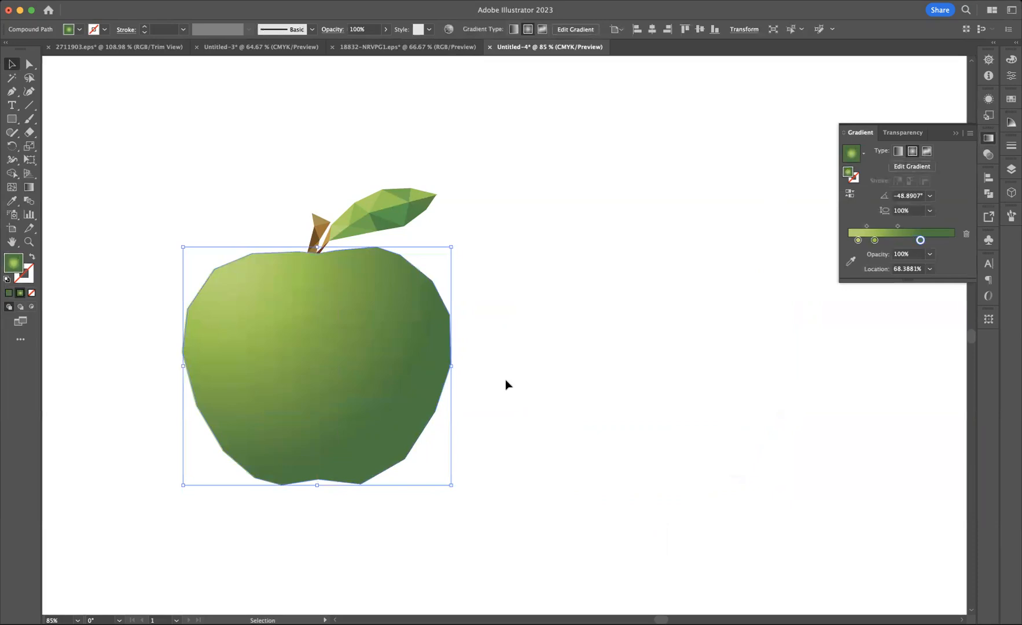
{"action": "key", "text": "super+z"}
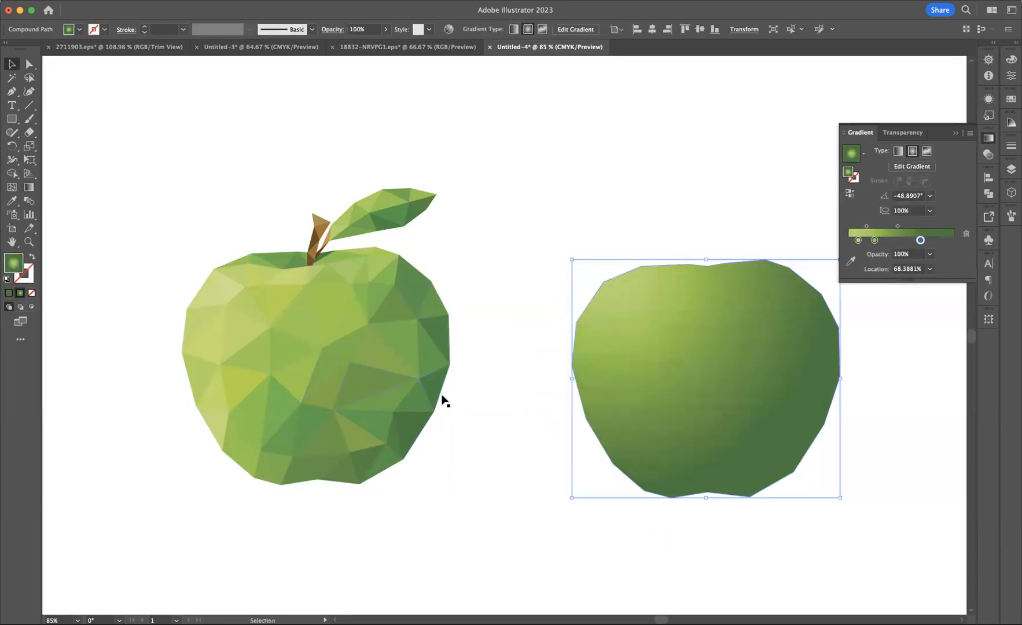
{"action": "left_click_drag", "start_coordinate": [633, 377], "coordinate": [327, 362]}
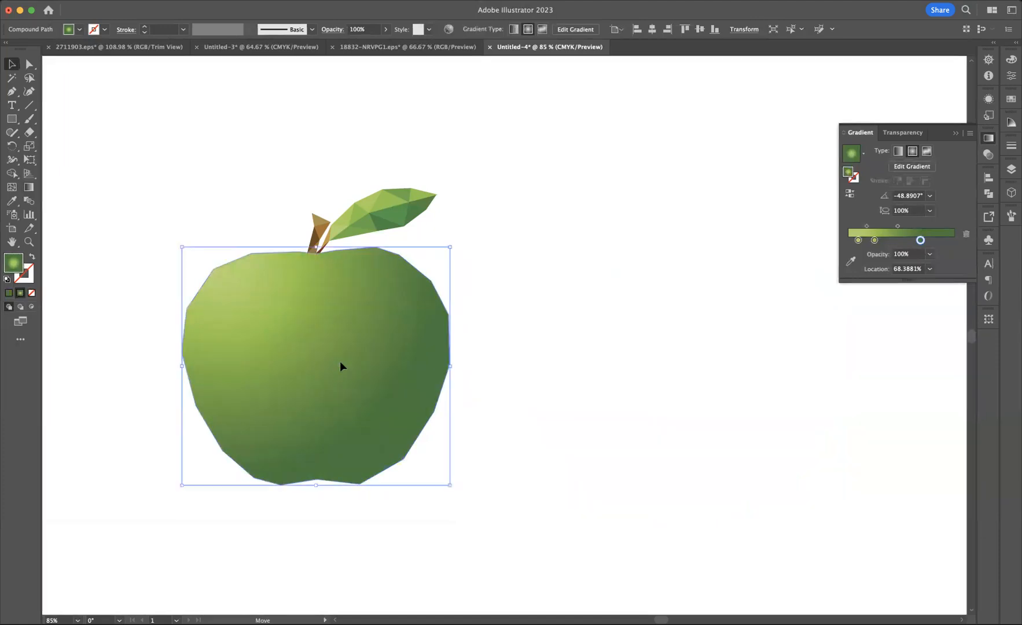
{"action": "left_click", "coordinate": [904, 133]}
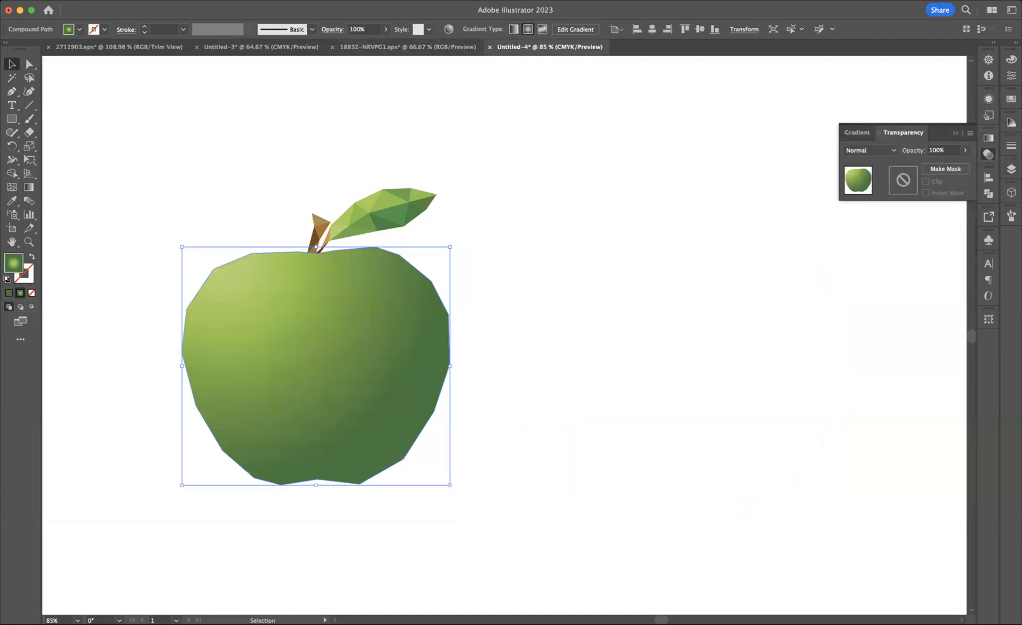
{"action": "left_click", "coordinate": [289, 0]}
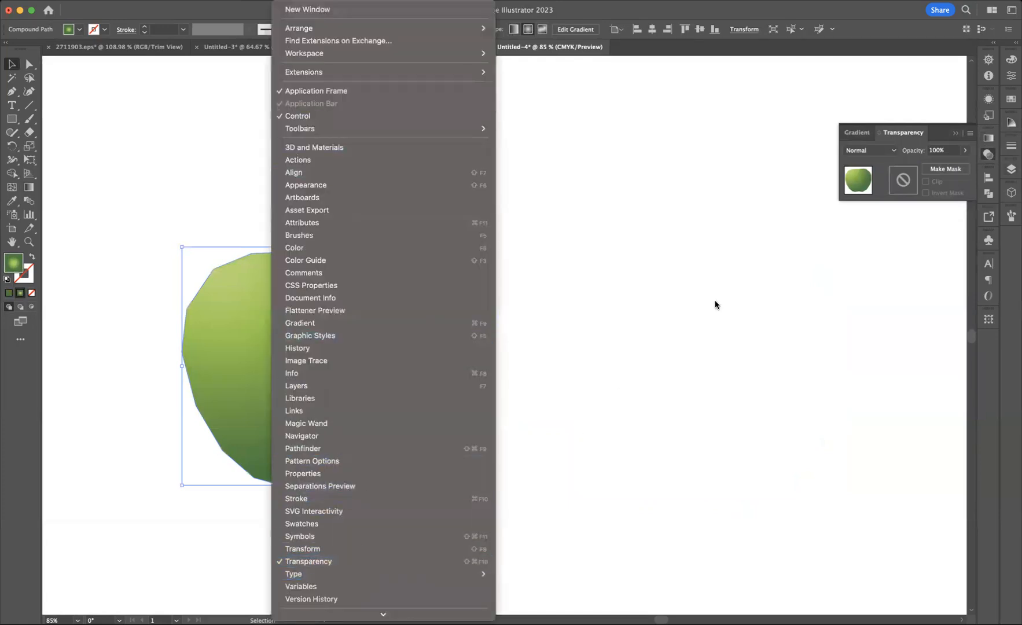
{"action": "left_click", "coordinate": [869, 164]}
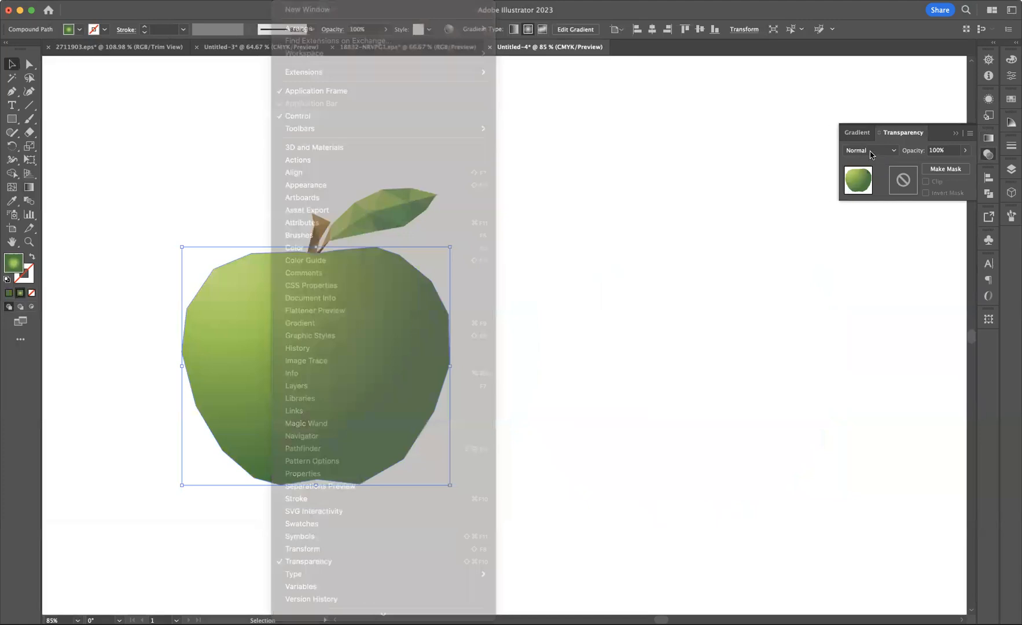
Try the Overlay, Hard Light and Hue blending modes on the gradient silhouette over the apple.
{"action": "left_click", "coordinate": [894, 151]}
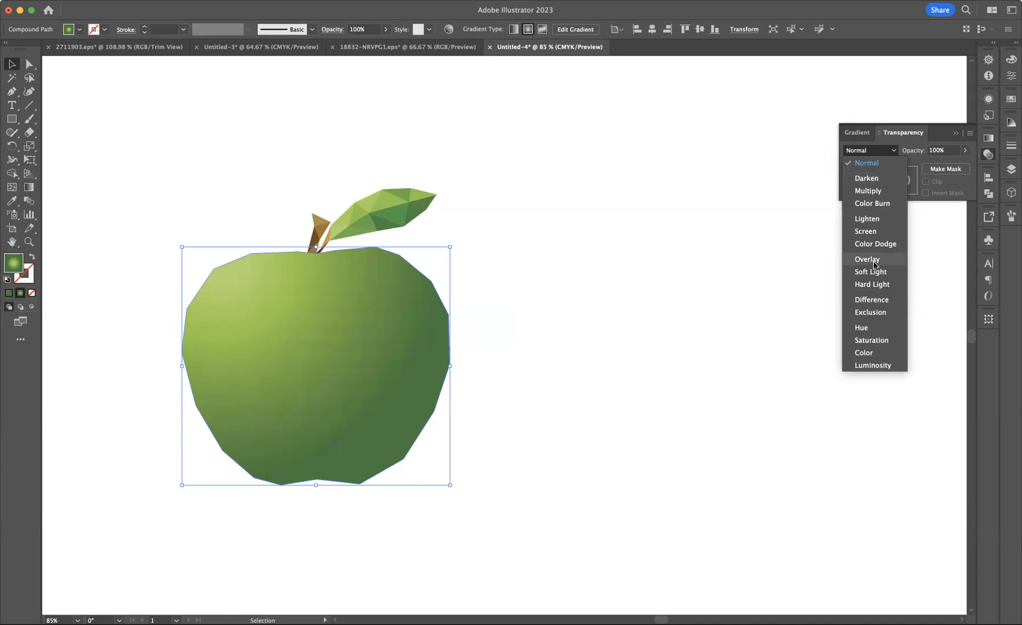
{"action": "left_click", "coordinate": [867, 259]}
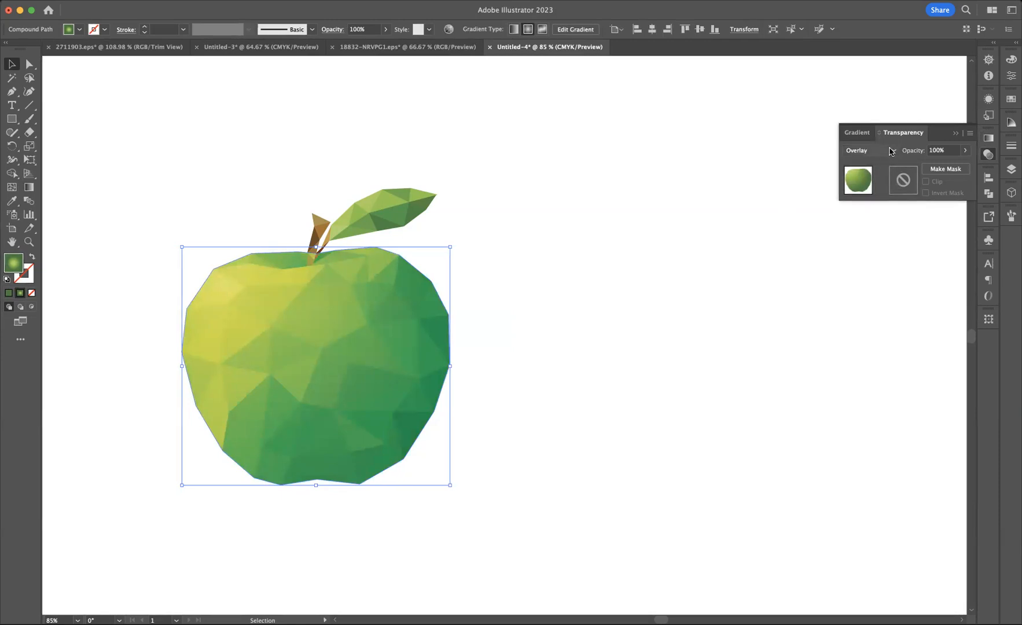
{"action": "left_click", "coordinate": [890, 151]}
{"action": "left_click", "coordinate": [876, 284]}
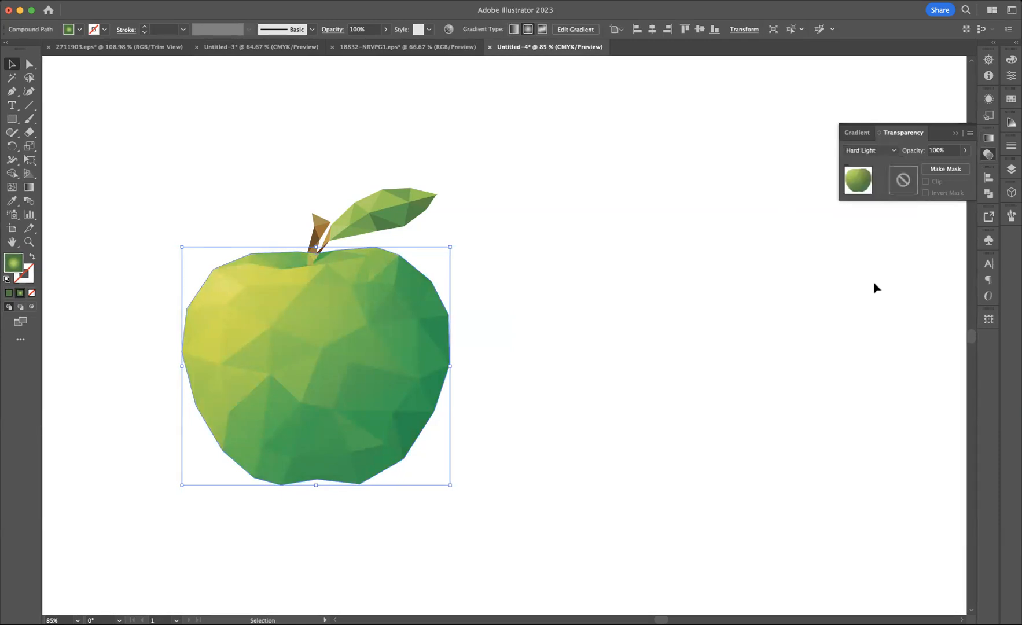
{"action": "left_click", "coordinate": [894, 151]}
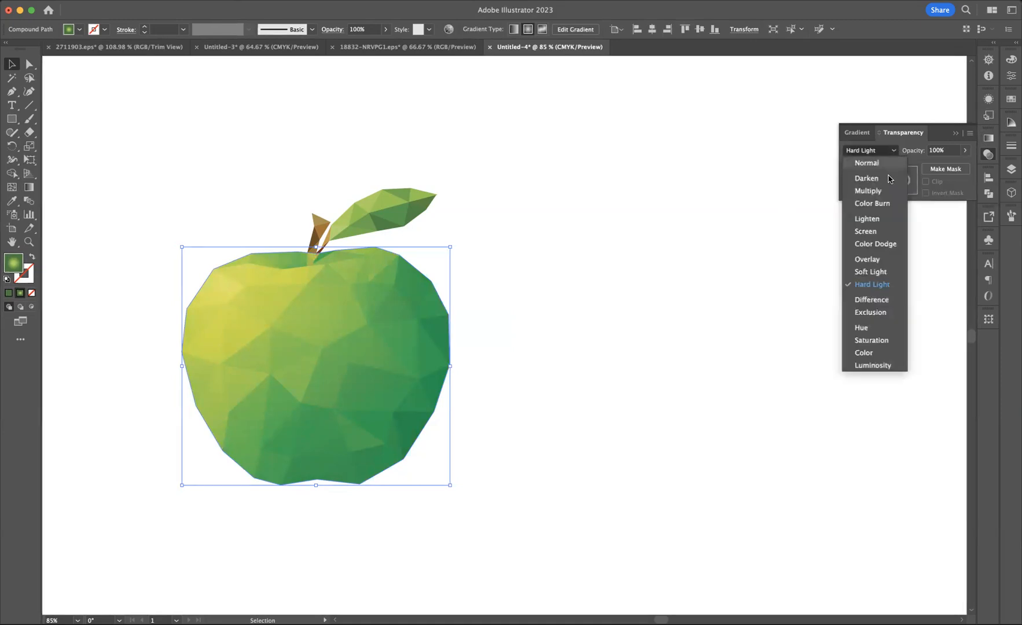
{"action": "left_click", "coordinate": [868, 328]}
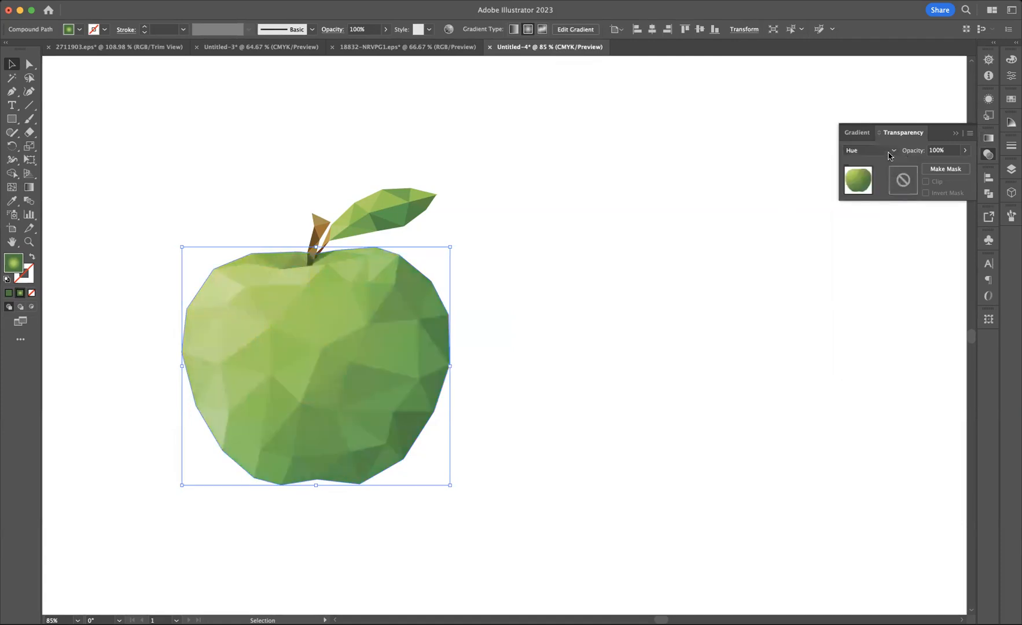
Try the Color, Soft Light, Screen and Multiply blending modes on the gradient silhouette.
{"action": "left_click", "coordinate": [893, 151]}
{"action": "left_click", "coordinate": [868, 352]}
{"action": "left_click", "coordinate": [894, 150]}
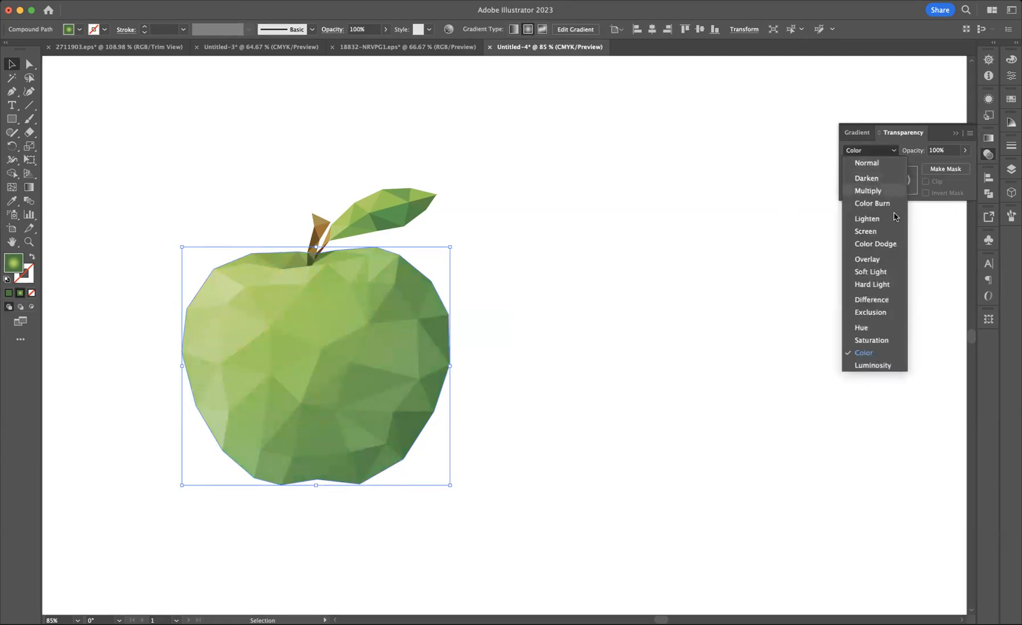
{"action": "left_click", "coordinate": [876, 272]}
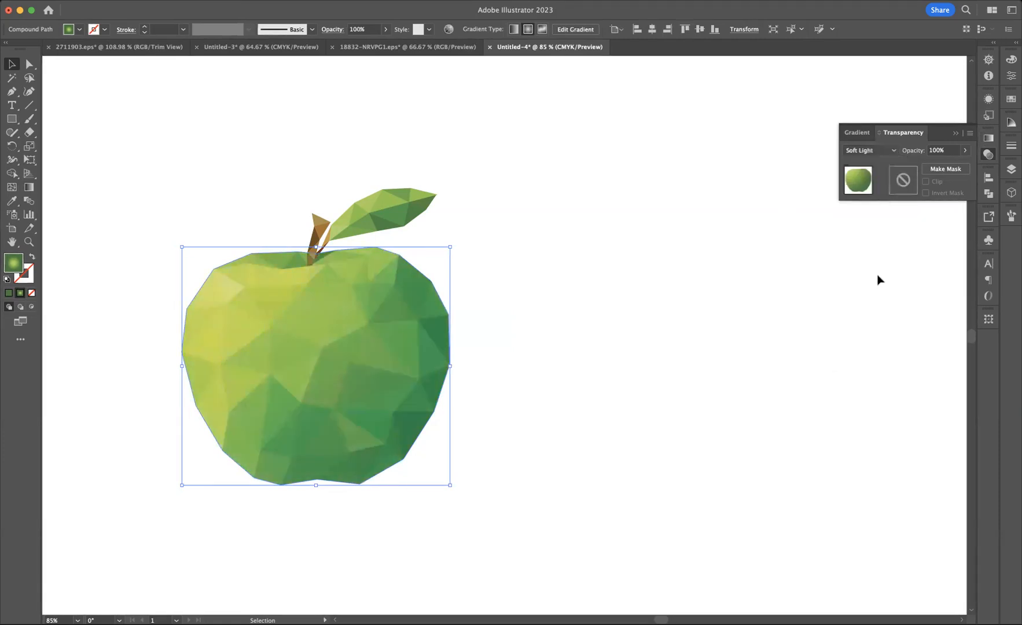
{"action": "left_click", "coordinate": [891, 150]}
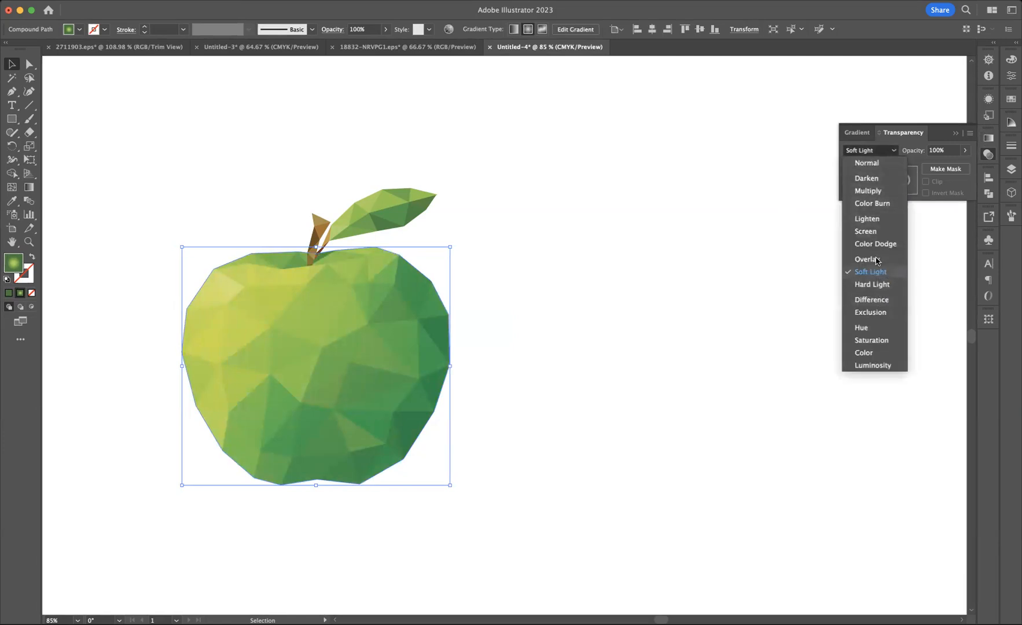
{"action": "left_click", "coordinate": [874, 231]}
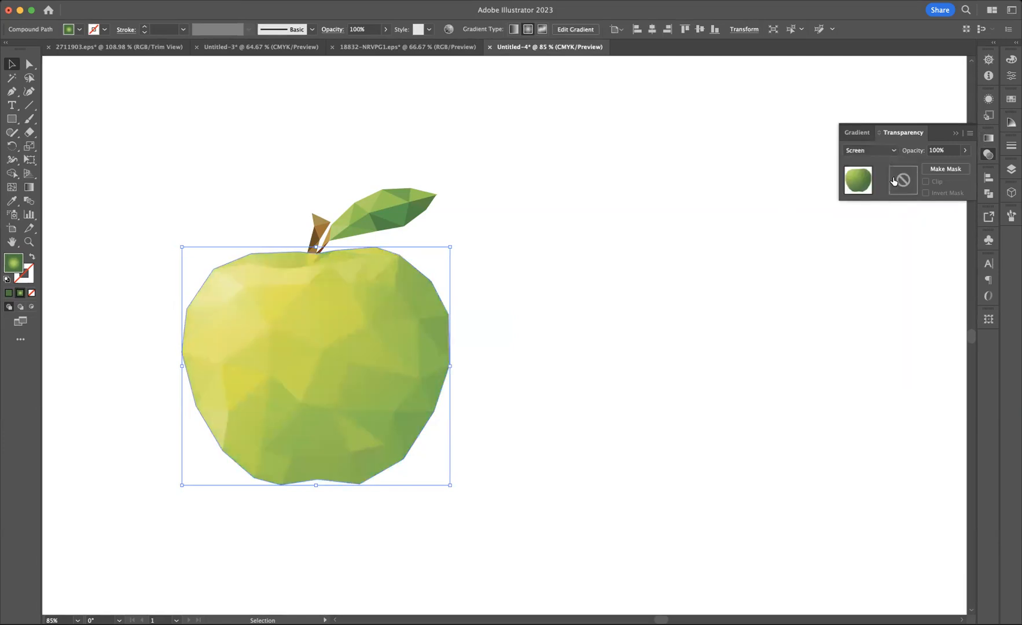
{"action": "left_click", "coordinate": [896, 151]}
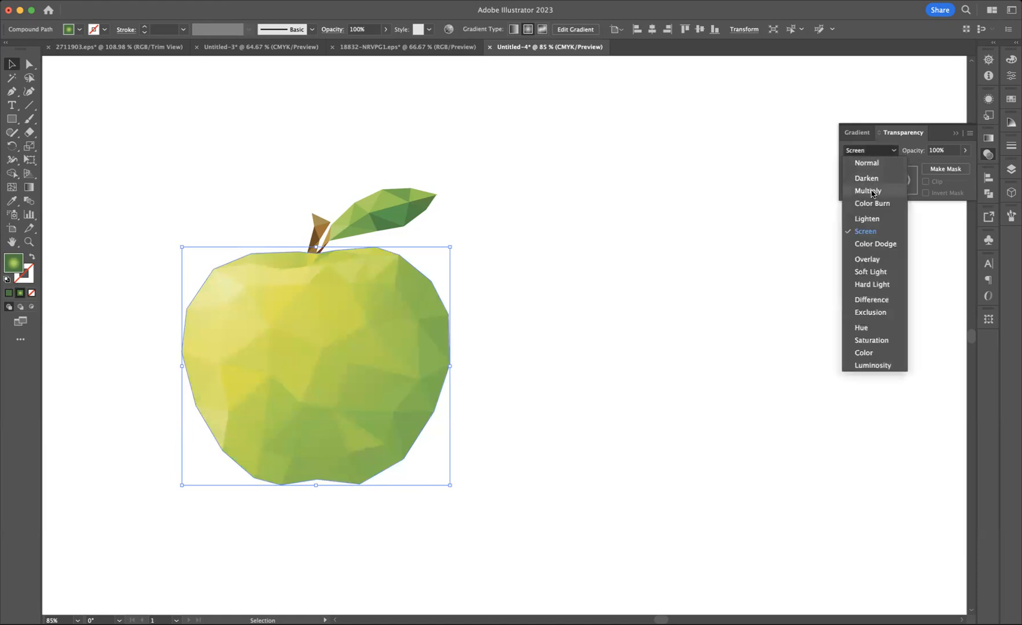
{"action": "left_click", "coordinate": [868, 191]}
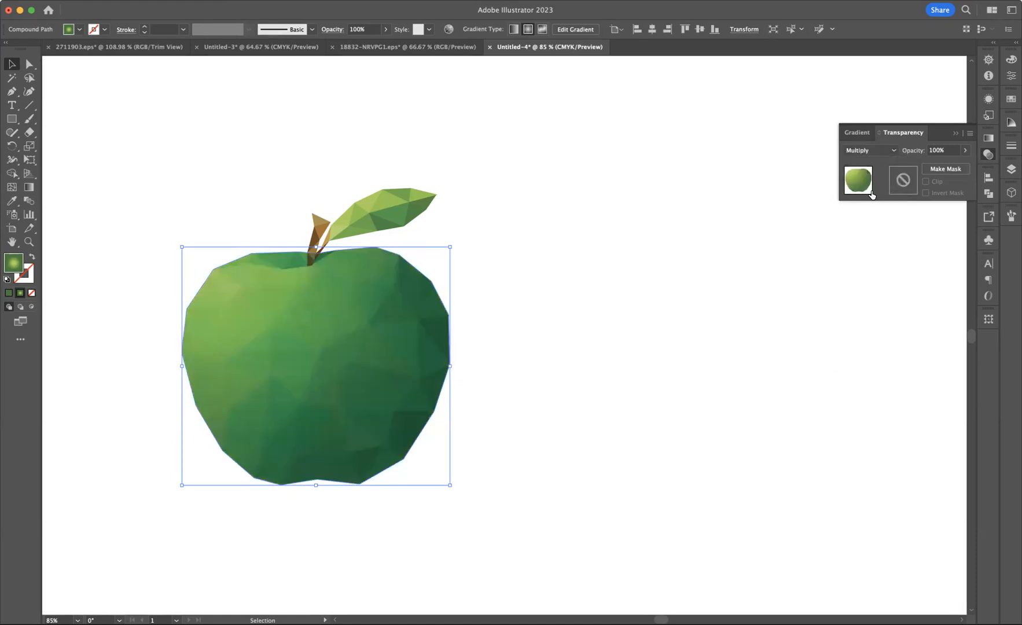
Try the Multiply silhouette at 48% opacity and set it back to 100%.
{"action": "left_click", "coordinate": [964, 152]}
{"action": "left_click_drag", "start_coordinate": [966, 167], "coordinate": [943, 169]}
{"action": "left_click", "coordinate": [965, 151]}
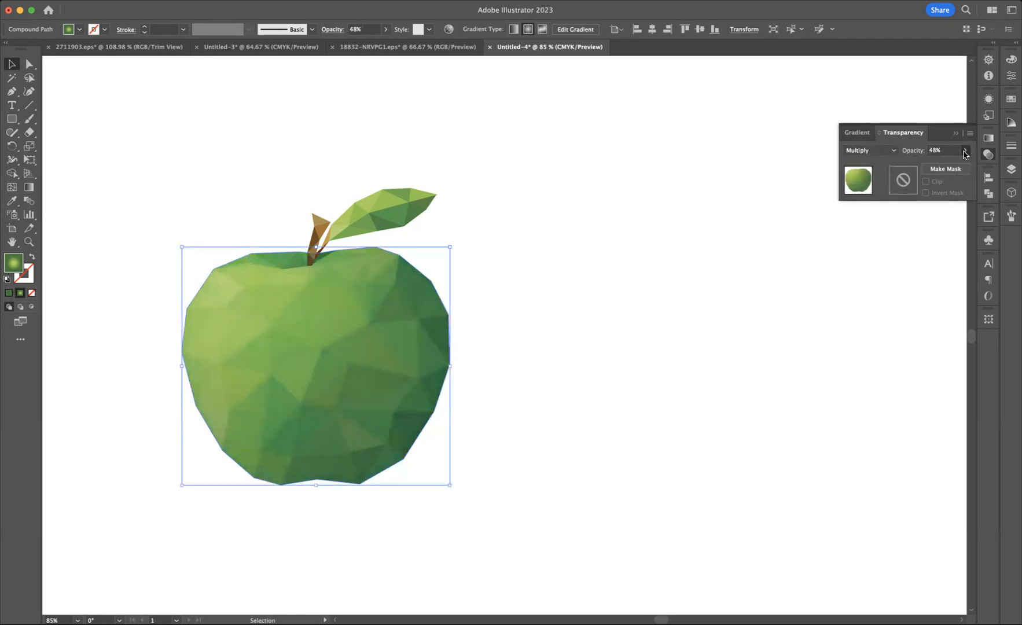
{"action": "left_click_drag", "start_coordinate": [943, 165], "coordinate": [965, 165]}
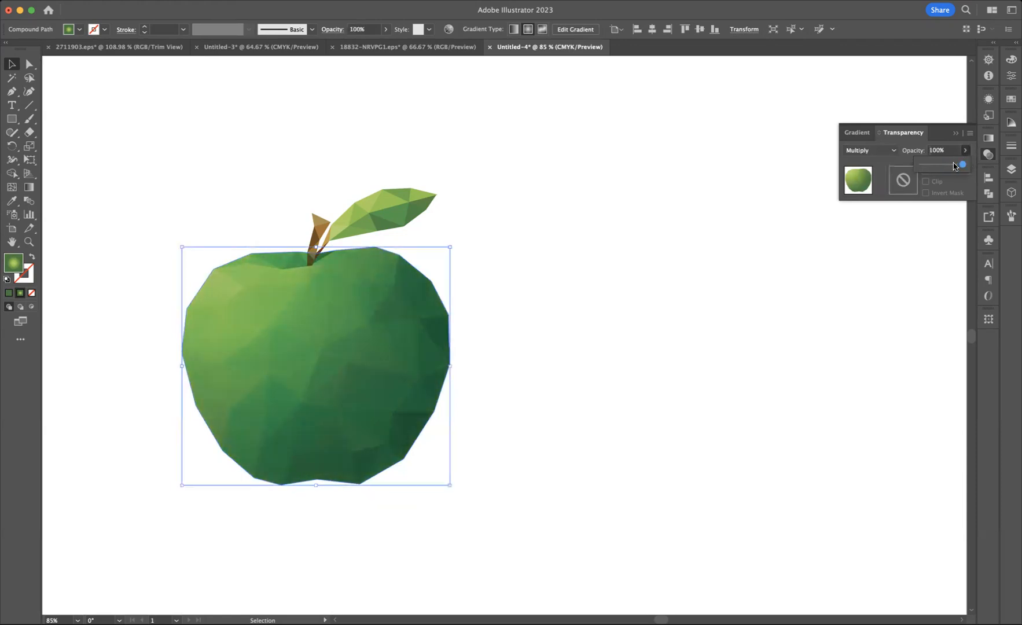
Set the gradient silhouette's blending mode to Hard Light and deselect it.
{"action": "left_click", "coordinate": [895, 152]}
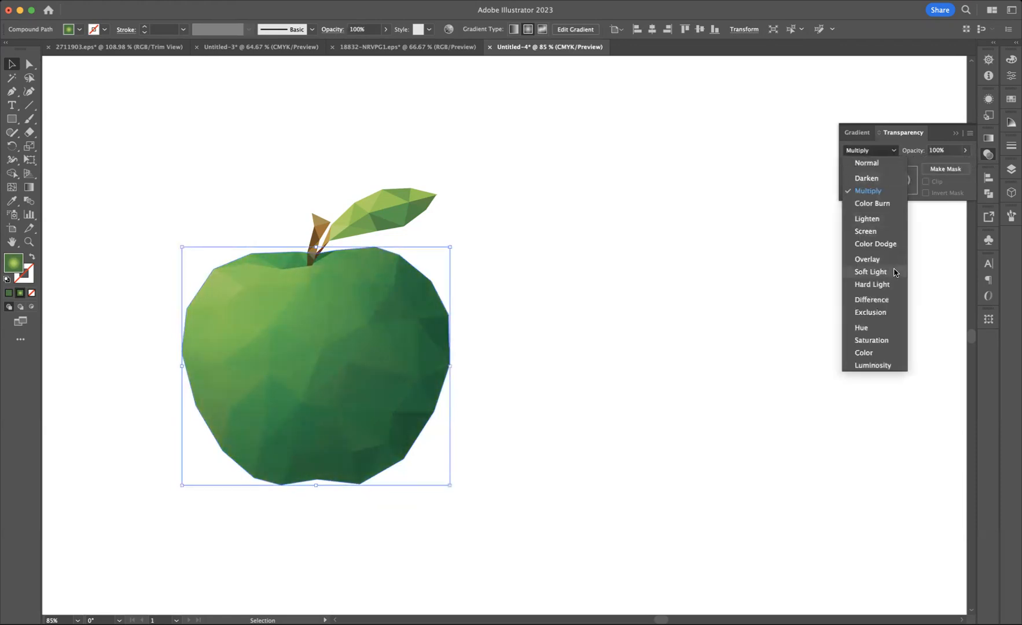
{"action": "left_click", "coordinate": [879, 285]}
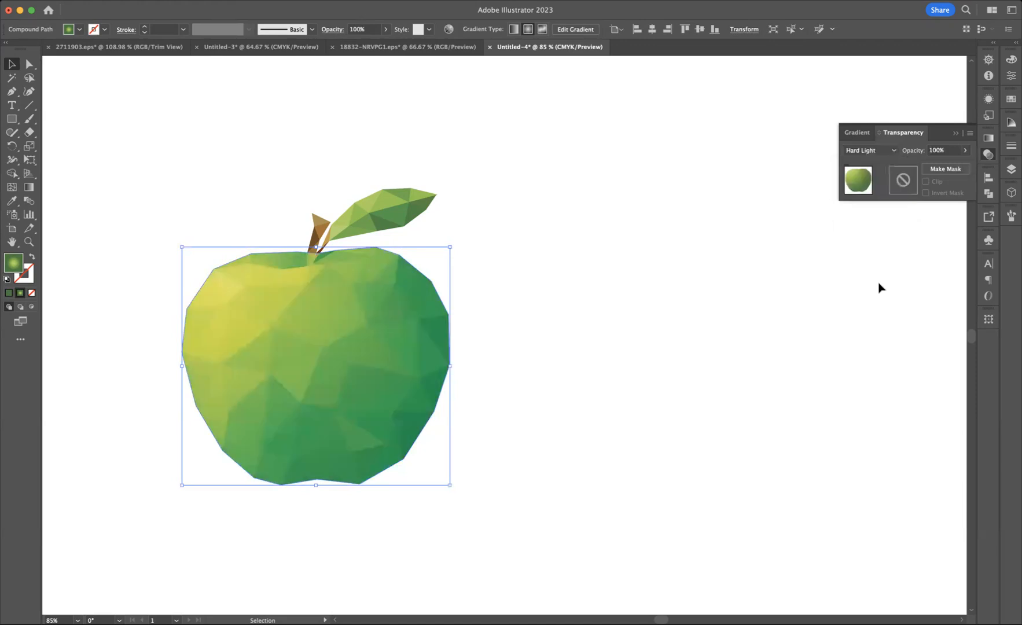
{"action": "left_click", "coordinate": [321, 141]}
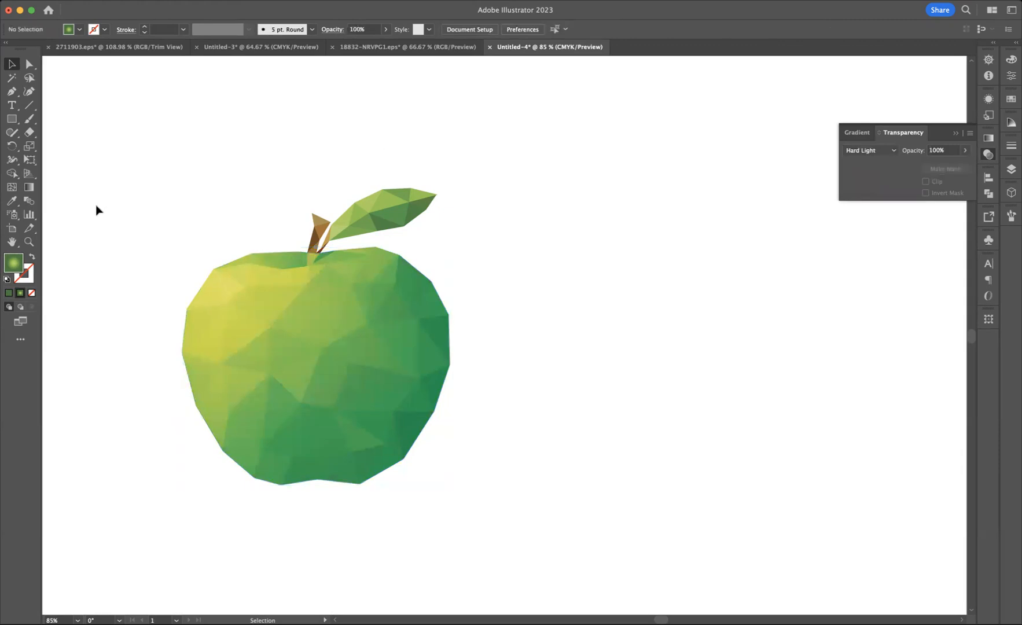
Shift the gradient silhouette straight down a little so the artwork around the stem base is uncovered.
{"action": "left_click", "coordinate": [29, 242]}
{"action": "left_click", "coordinate": [320, 257]}
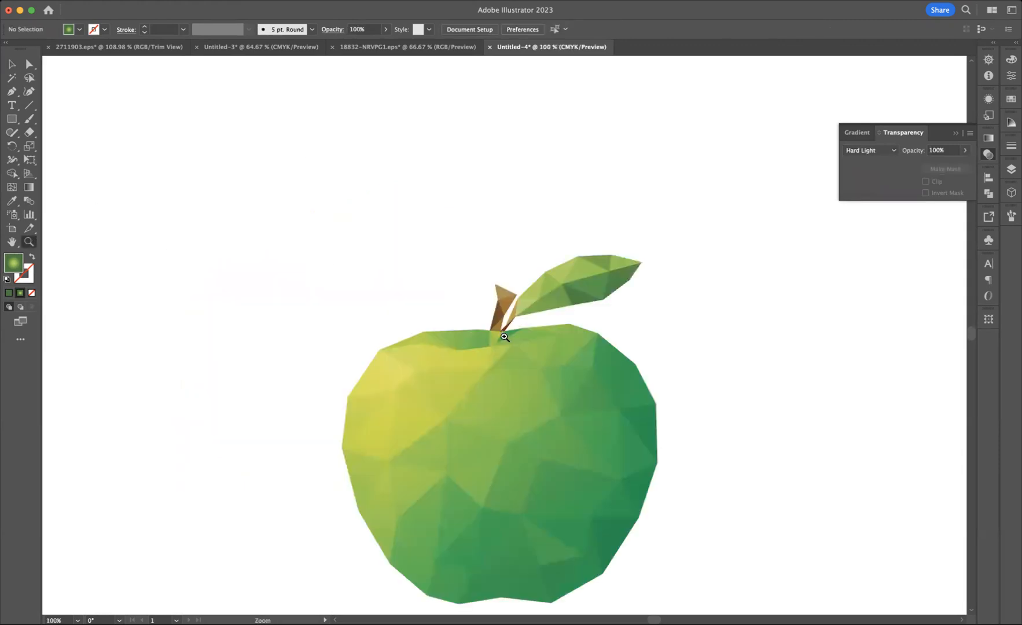
{"action": "left_click", "coordinate": [504, 336]}
{"action": "left_click", "coordinate": [495, 322]}
{"action": "left_click", "coordinate": [490, 324]}
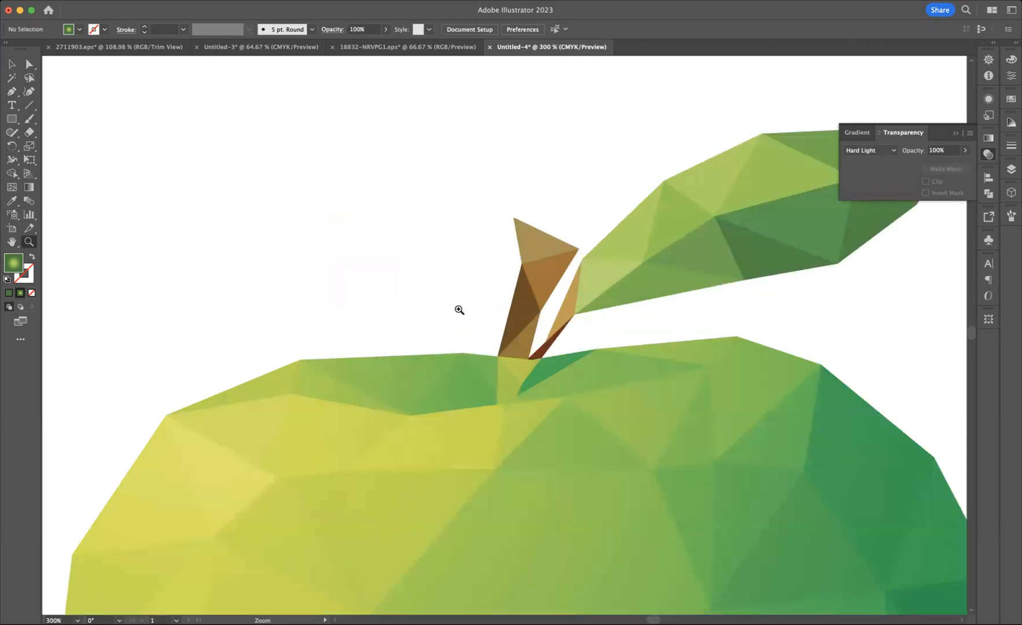
{"action": "left_click", "coordinate": [321, 233]}
{"action": "left_click", "coordinate": [14, 66]}
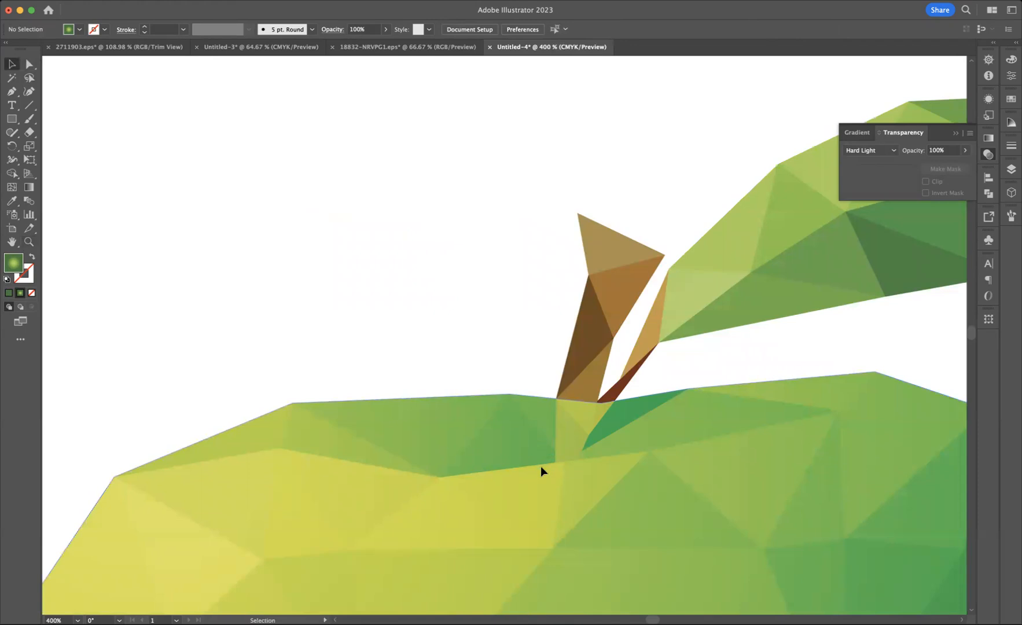
{"action": "left_click_drag", "start_coordinate": [541, 466], "coordinate": [540, 482]}
{"action": "left_click_drag", "start_coordinate": [540, 474], "coordinate": [540, 475]}
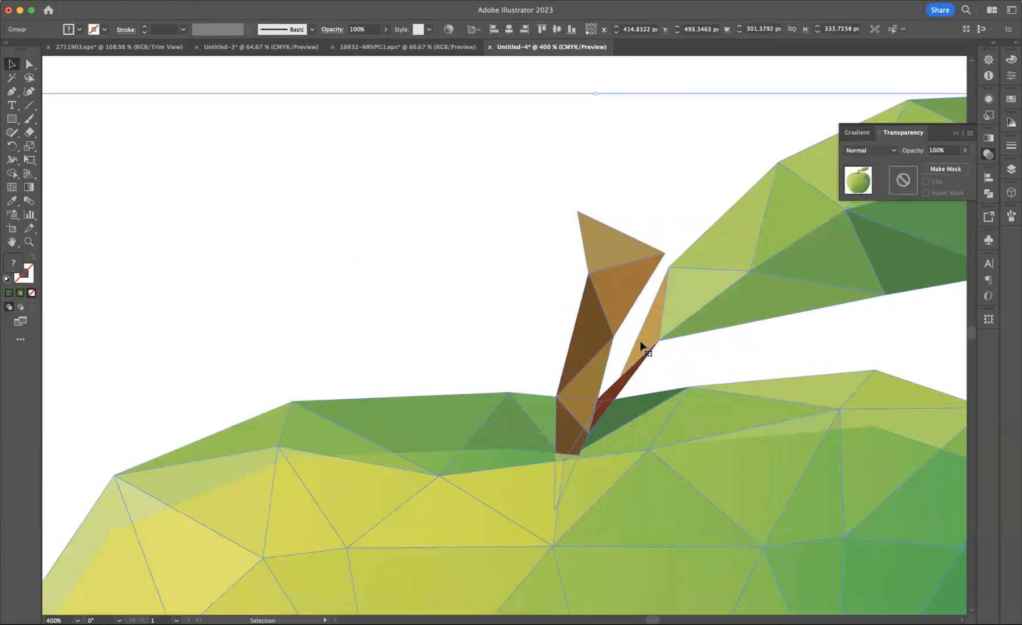
Ungroup the low-poly apple artwork and deselect it.
{"action": "right_click", "coordinate": [579, 375]}
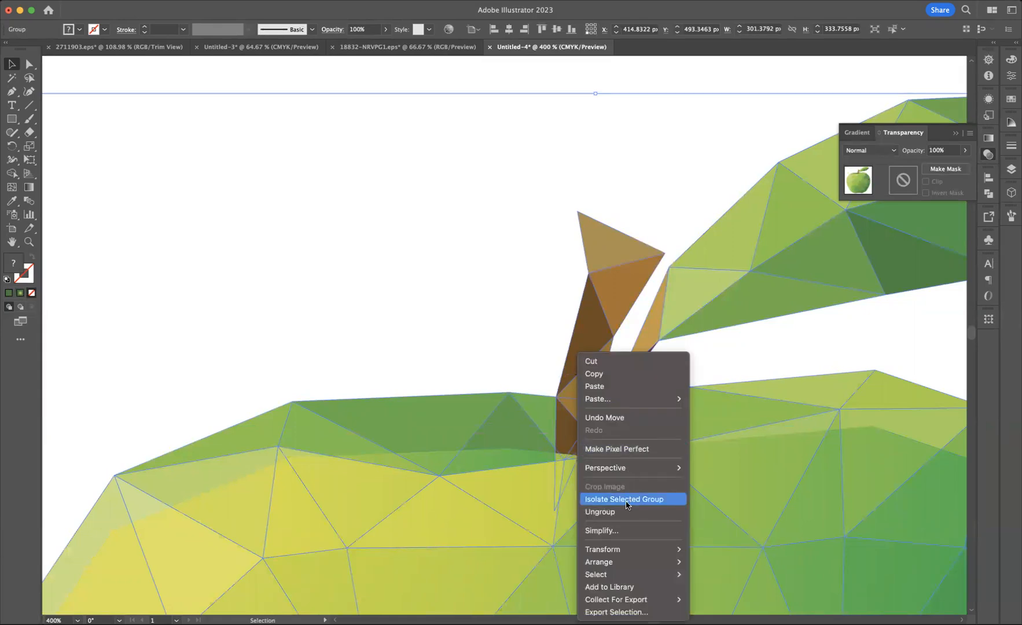
{"action": "left_click", "coordinate": [555, 84]}
{"action": "left_click", "coordinate": [554, 84]}
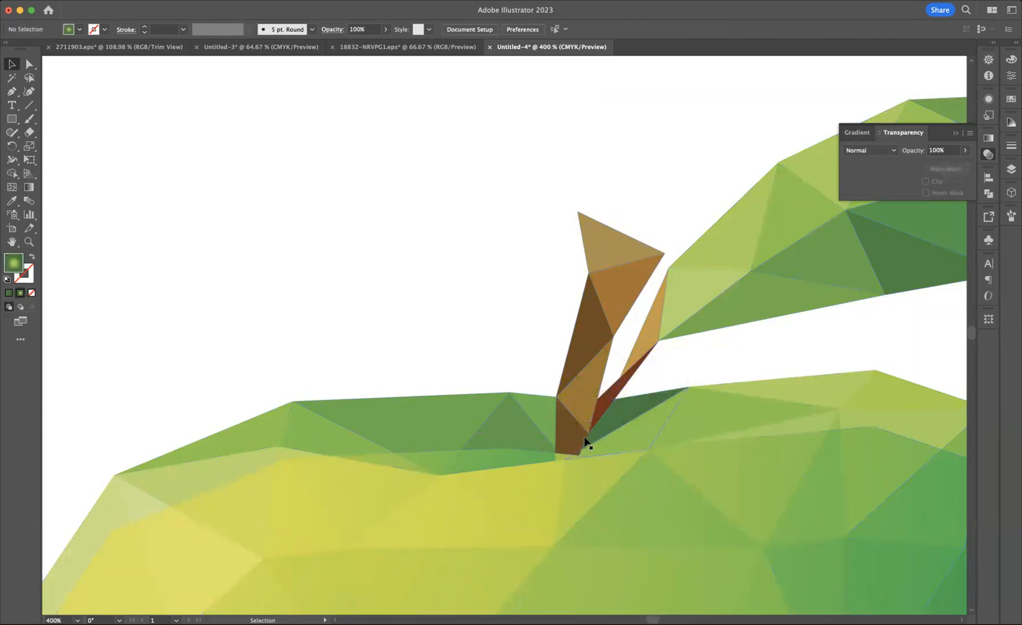
Try to bring the two lowest facets of the thick stem to the front of all other artwork.
{"action": "left_click", "coordinate": [573, 435]}
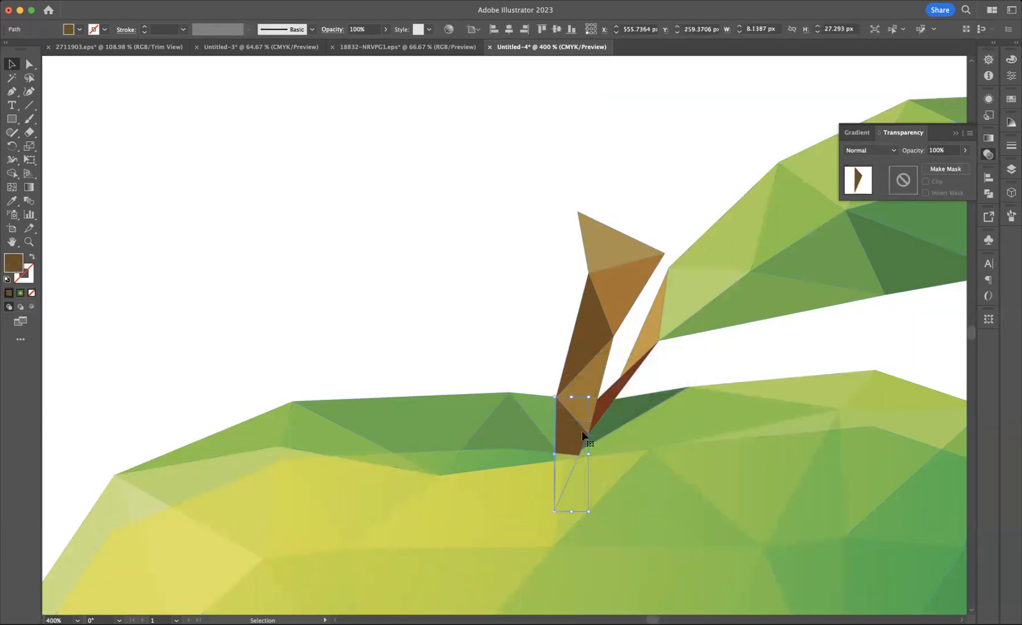
{"action": "left_click", "coordinate": [596, 384], "text": "shift"}
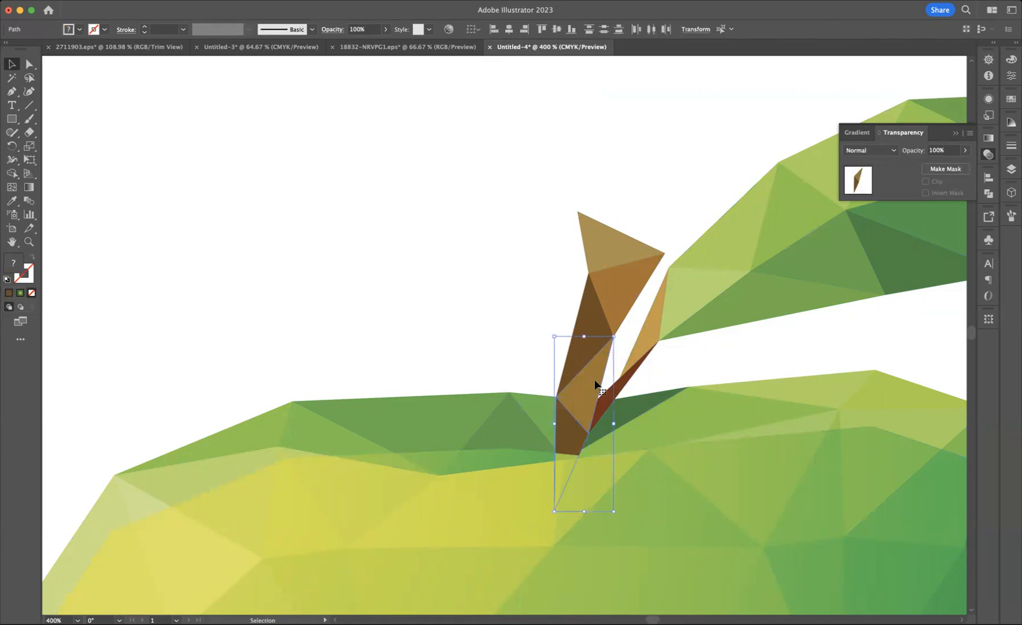
{"action": "right_click", "coordinate": [596, 383]}
{"action": "mouse_move", "coordinate": [684, 560]}
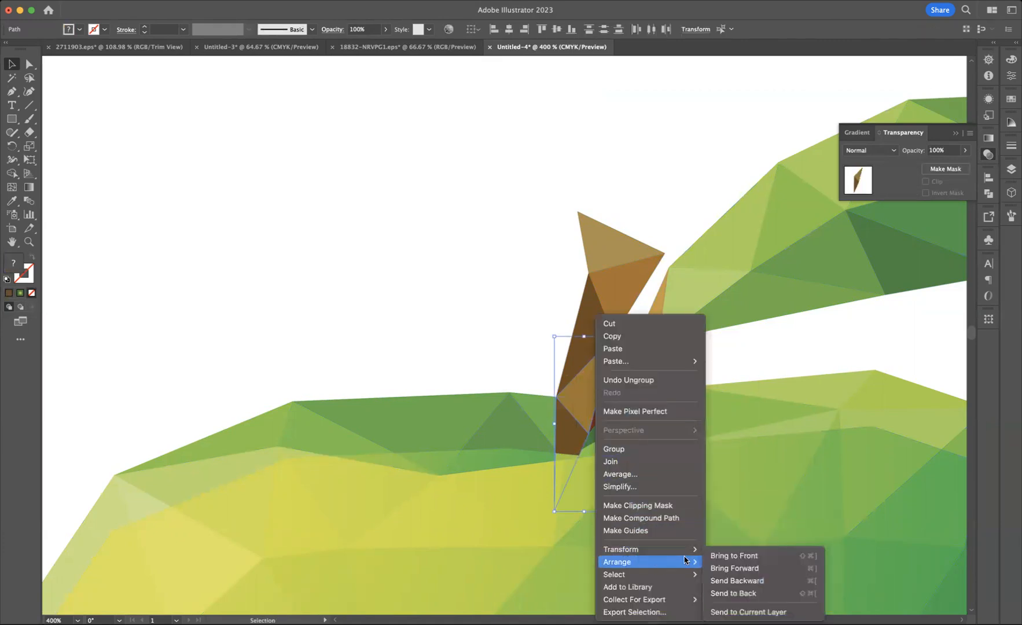
{"action": "left_click", "coordinate": [734, 556]}
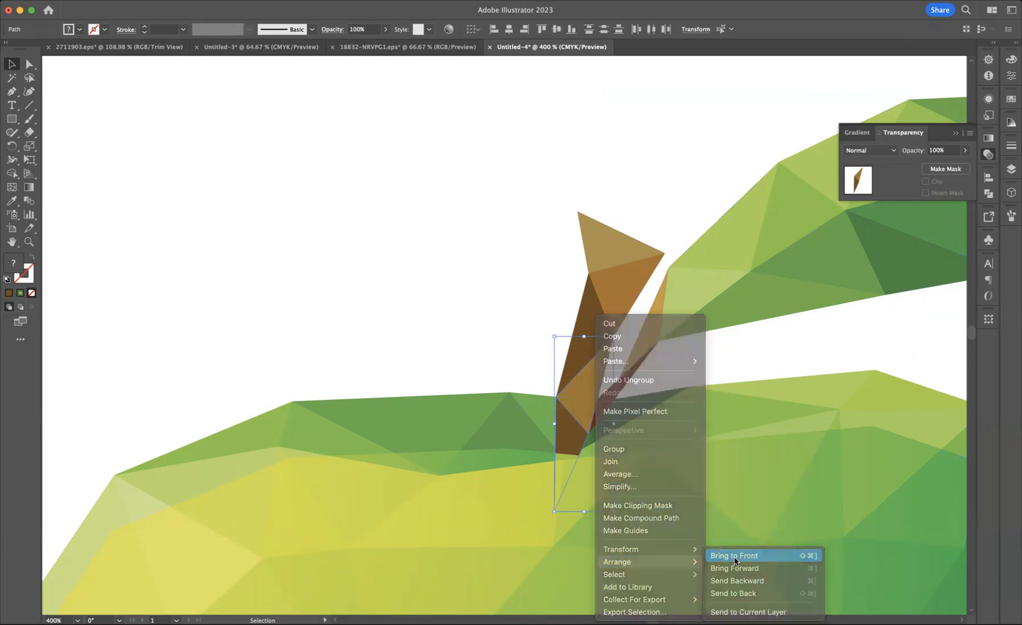
Move the gradient silhouette back up over the apple body and deselect it.
{"action": "left_click", "coordinate": [121, 103]}
{"action": "left_click_drag", "start_coordinate": [421, 426], "coordinate": [430, 406]}
{"action": "left_click", "coordinate": [487, 320]}
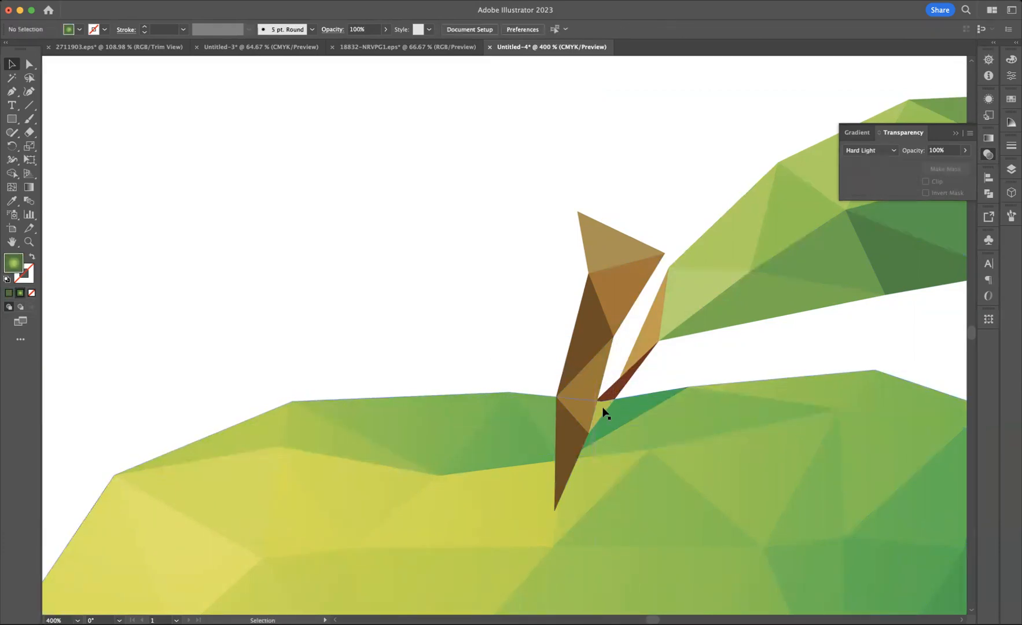
Examine how the stem base looks against the shaded apple at overall view.
{"action": "left_click", "coordinate": [29, 242]}
{"action": "left_click", "coordinate": [452, 262], "text": "alt"}
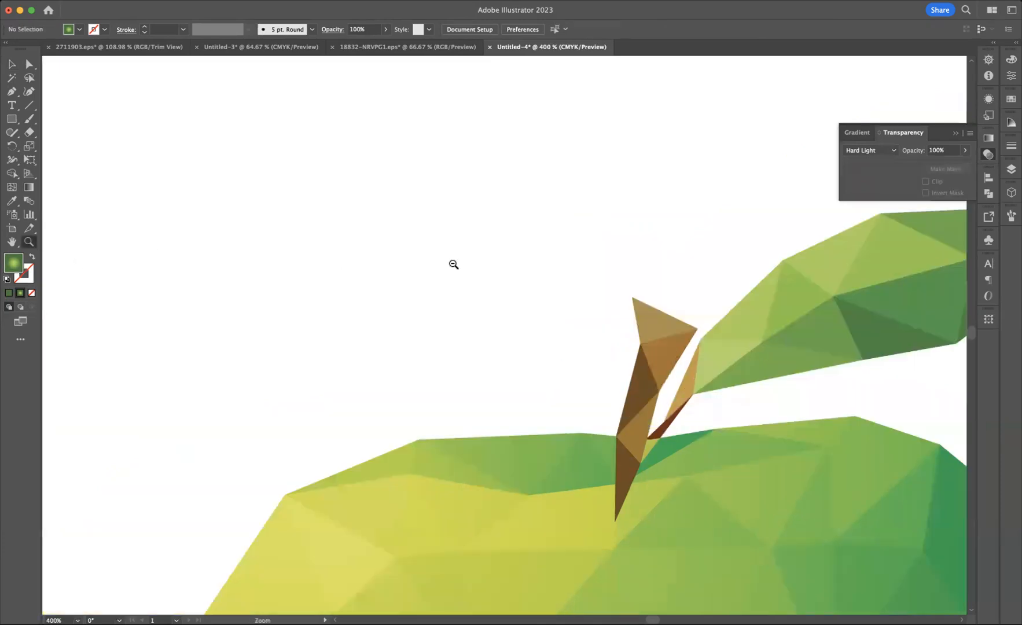
{"action": "left_click", "coordinate": [559, 292], "text": "alt"}
{"action": "left_click", "coordinate": [557, 294], "text": "alt"}
{"action": "left_click", "coordinate": [556, 296], "text": "alt"}
{"action": "left_click", "coordinate": [460, 319], "text": "alt"}
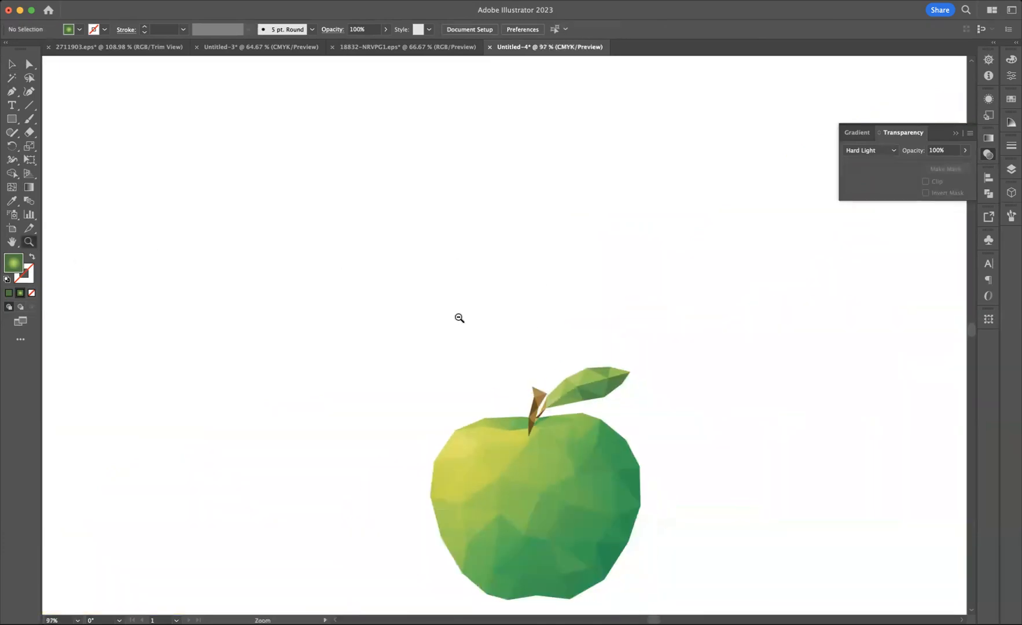
{"action": "scroll", "coordinate": [518, 307], "scroll_direction": "down", "scroll_amount": 2}
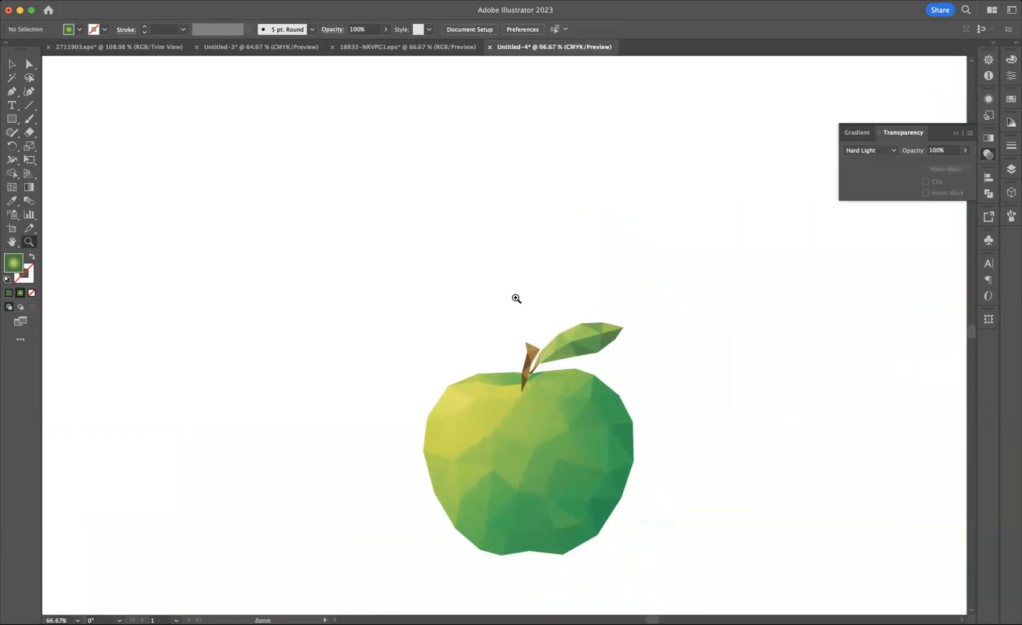
{"action": "left_click", "coordinate": [541, 396]}
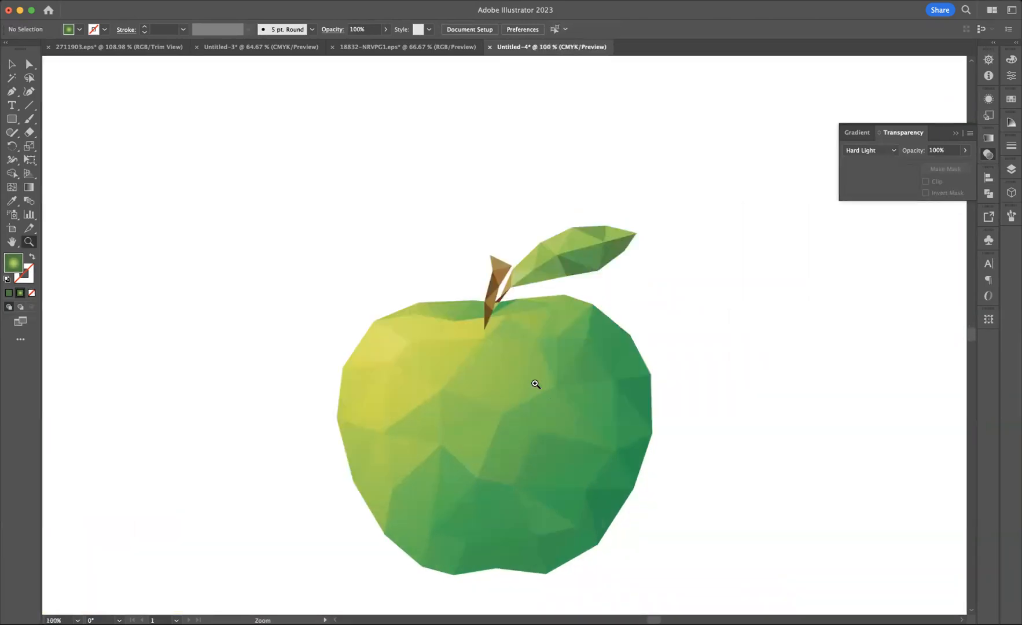
Undo the silhouette move and the stem reordering, and realign the gradient silhouette with the apple's outline.
{"action": "left_click", "coordinate": [490, 333]}
{"action": "left_click", "coordinate": [490, 336], "text": "super"}
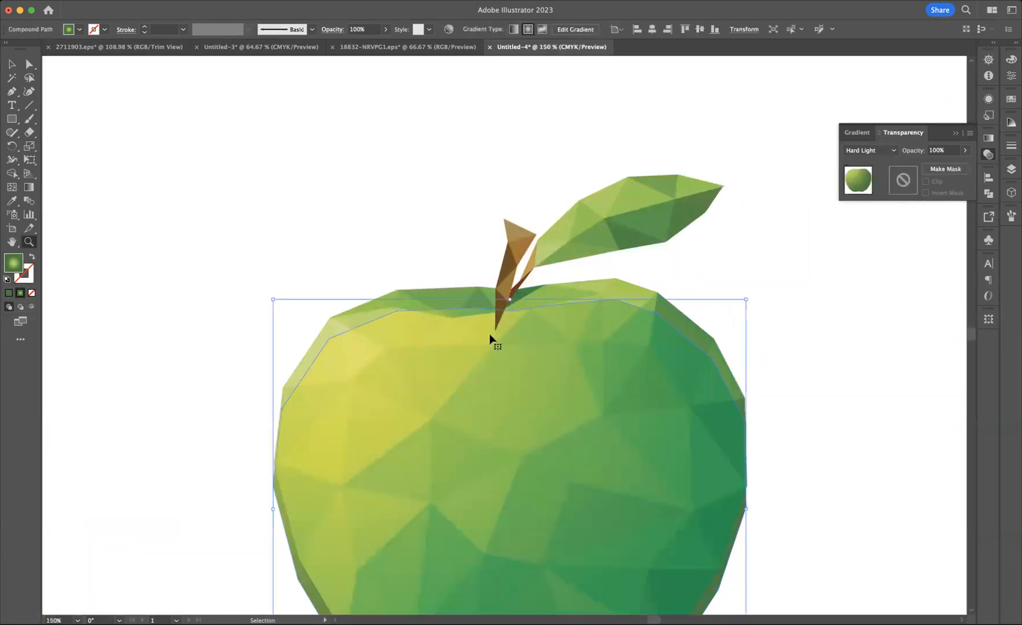
{"action": "left_click", "coordinate": [12, 64]}
{"action": "left_click_drag", "start_coordinate": [477, 334], "coordinate": [475, 327]}
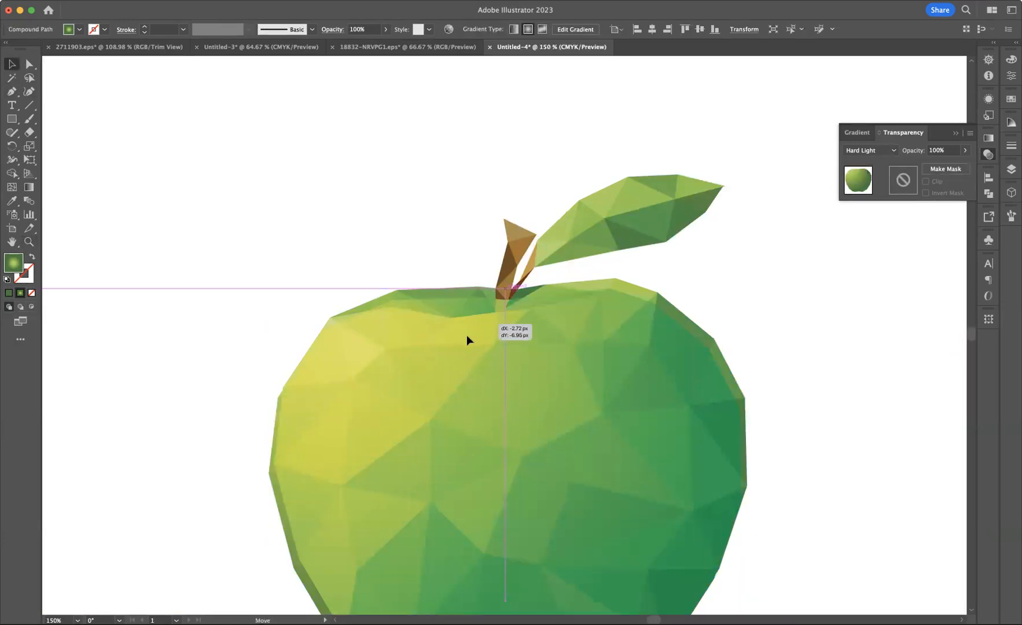
{"action": "left_click_drag", "start_coordinate": [401, 313], "coordinate": [478, 315]}
Pull the silhouette's anchor at the stem down to the stem base and add an anchor left of the stem on the apple's top edge.
{"action": "left_click", "coordinate": [28, 63]}
{"action": "left_click_drag", "start_coordinate": [512, 295], "coordinate": [493, 316]}
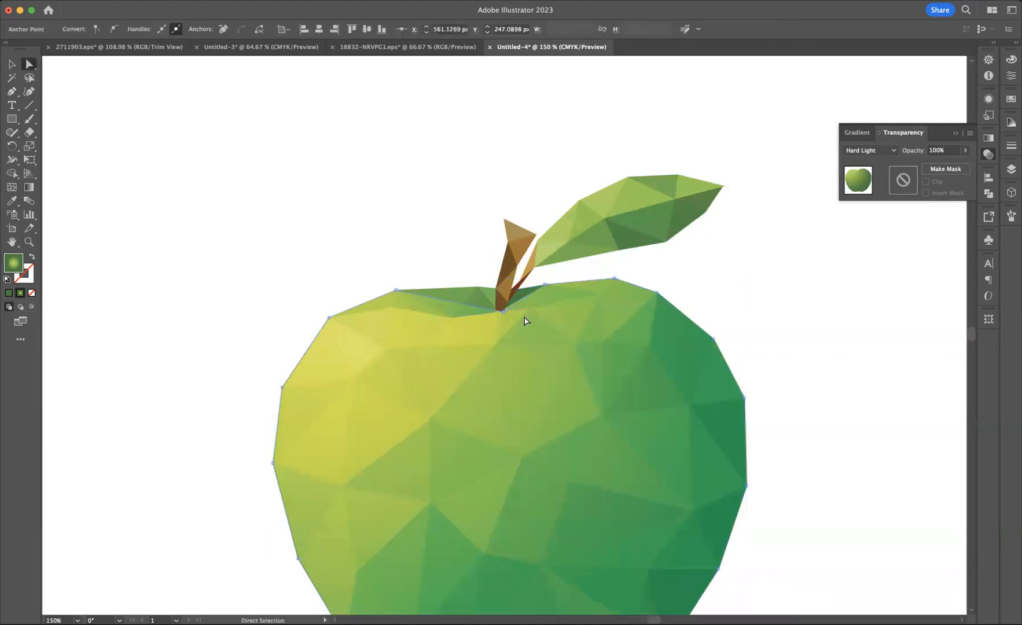
{"action": "left_click", "coordinate": [11, 90]}
{"action": "left_click", "coordinate": [78, 106]}
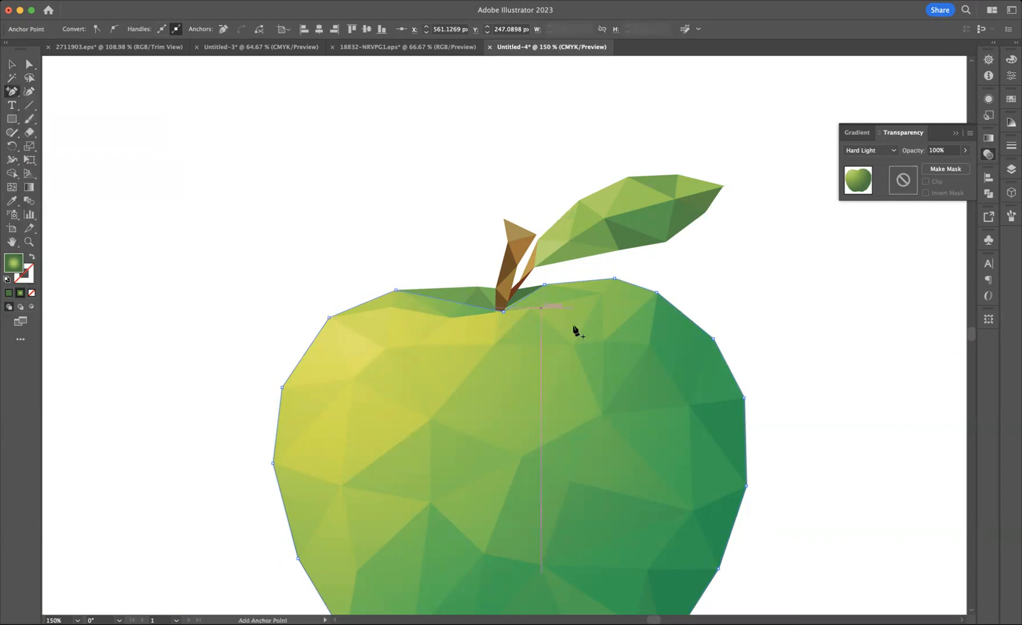
{"action": "left_click", "coordinate": [463, 304]}
{"action": "left_click", "coordinate": [28, 64]}
{"action": "left_click_drag", "start_coordinate": [464, 303], "coordinate": [482, 292]}
Add another anchor to the silhouette's edge beside the stem and move it down to the stem base.
{"action": "left_click", "coordinate": [12, 91]}
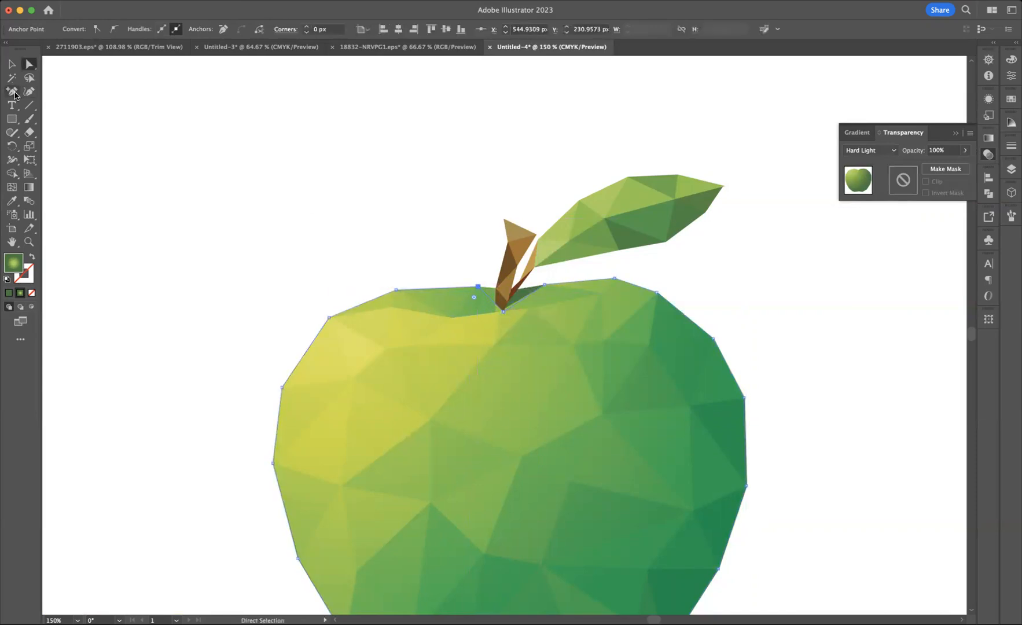
{"action": "left_click", "coordinate": [494, 304]}
{"action": "left_click", "coordinate": [29, 64]}
{"action": "left_click_drag", "start_coordinate": [494, 303], "coordinate": [497, 319]}
Move the silhouette's two anchors left of the stem onto its lower-left corner and the point where it meets the apple's top edge.
{"action": "left_click", "coordinate": [29, 242]}
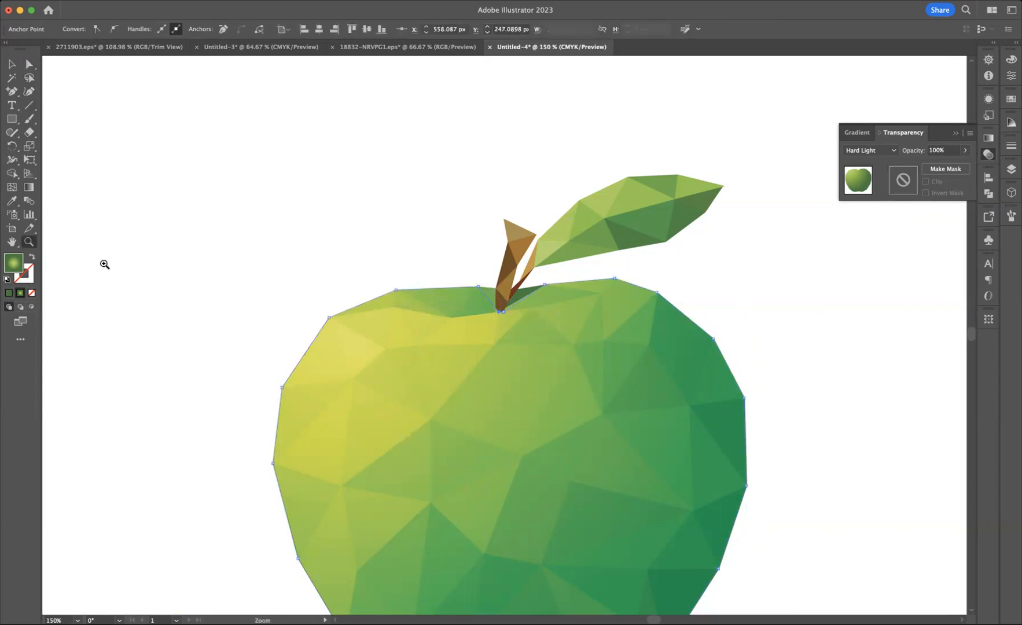
{"action": "left_click", "coordinate": [499, 310]}
{"action": "left_click", "coordinate": [499, 310]}
{"action": "left_click", "coordinate": [498, 309]}
{"action": "left_click", "coordinate": [498, 310]}
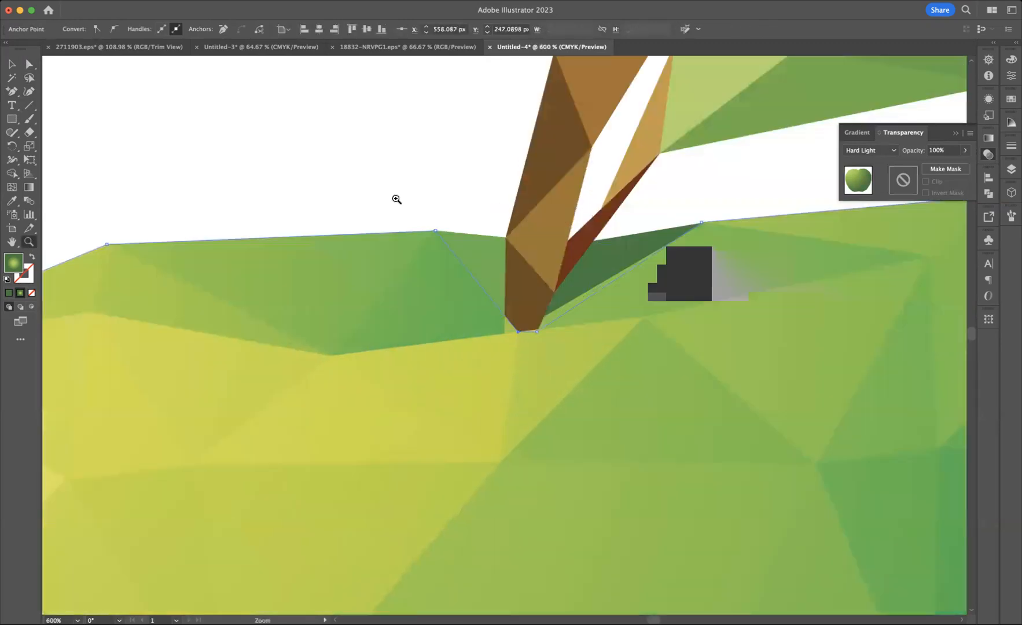
{"action": "left_click", "coordinate": [29, 64]}
{"action": "left_click", "coordinate": [532, 329]}
{"action": "left_click_drag", "start_coordinate": [532, 329], "coordinate": [505, 334]}
{"action": "left_click_drag", "start_coordinate": [436, 231], "coordinate": [504, 237]}
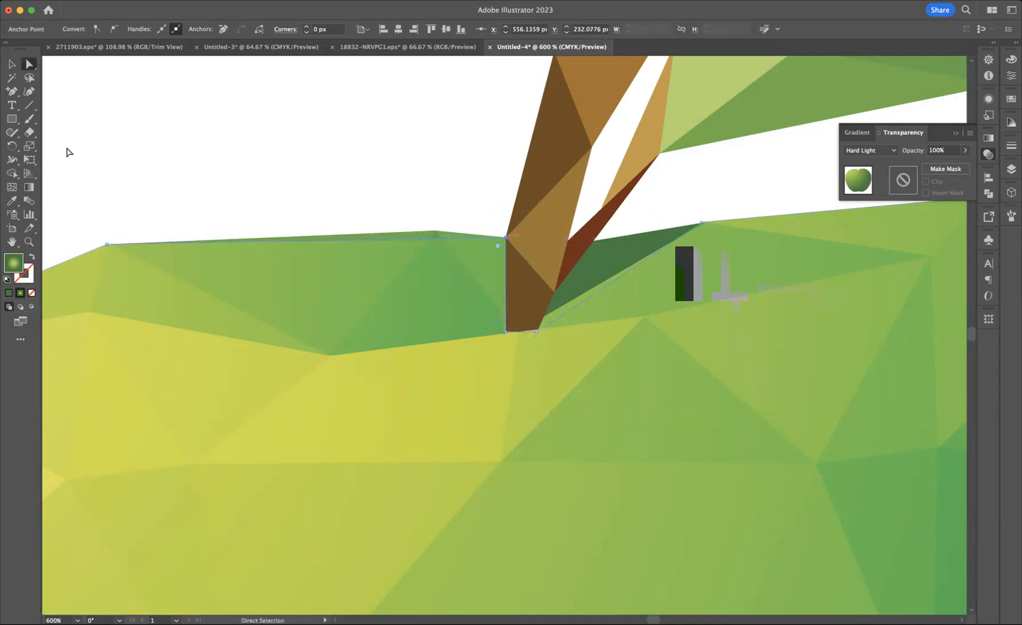
Add an anchor to the silhouette's top edge left of the stem and raise it to the apple's outline corner.
{"action": "left_click", "coordinate": [12, 94]}
{"action": "left_click", "coordinate": [435, 239]}
{"action": "key", "text": "a"}
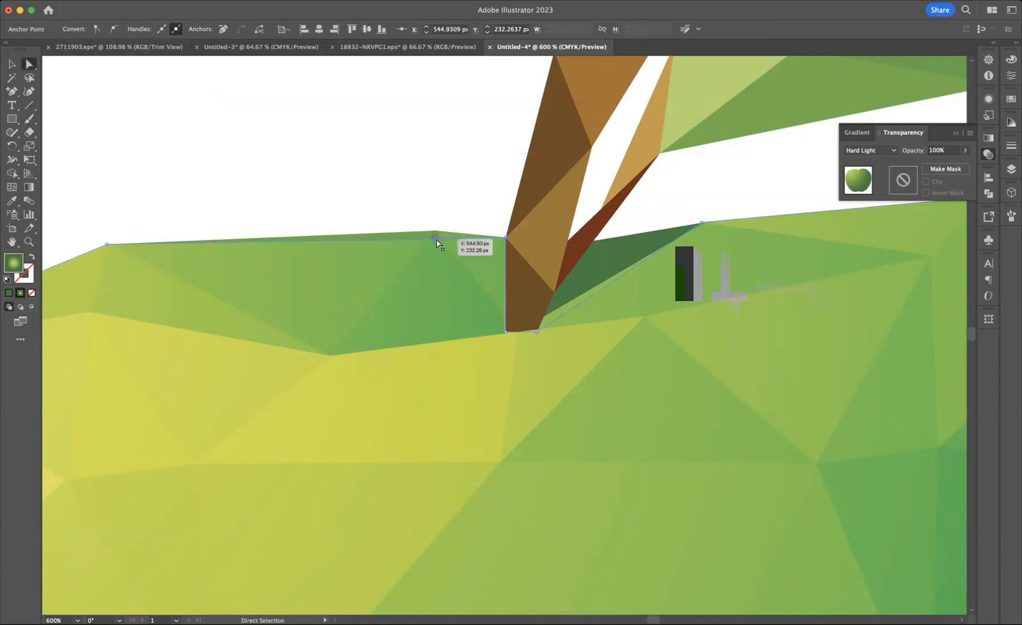
{"action": "left_click_drag", "start_coordinate": [436, 242], "coordinate": [438, 233]}
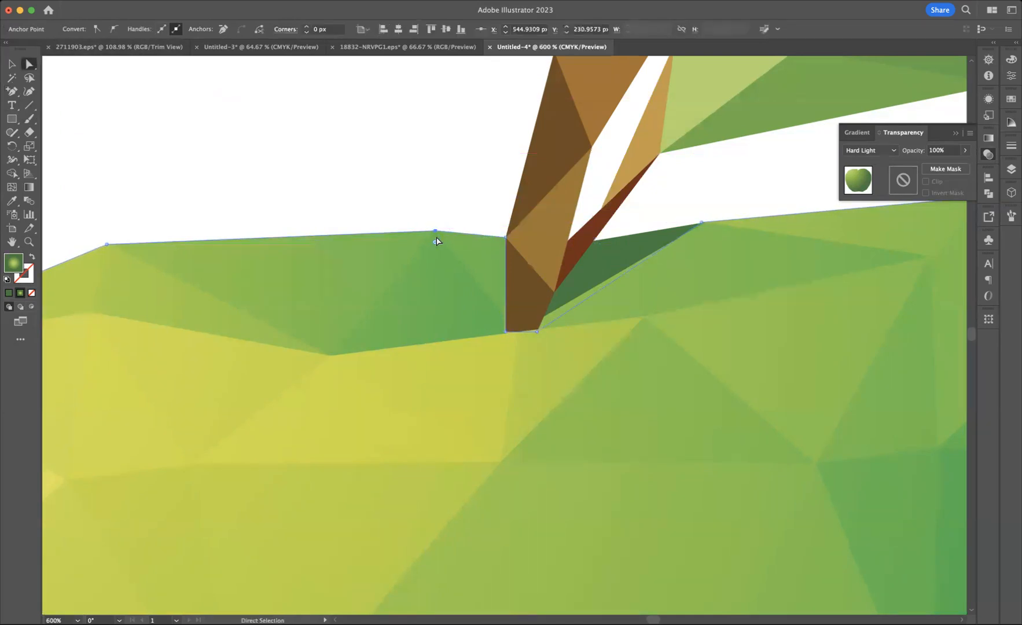
{"action": "left_click", "coordinate": [439, 181]}
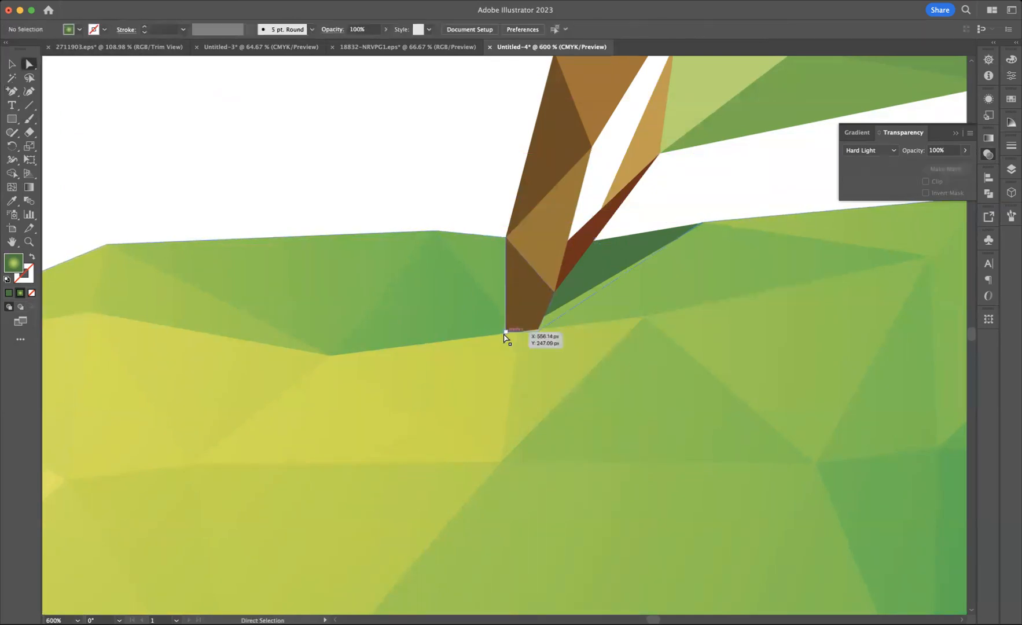
Fit the silhouette's anchors exactly to the bottom corners of the stem base and the dark facet's tip beside it.
{"action": "left_click", "coordinate": [506, 333]}
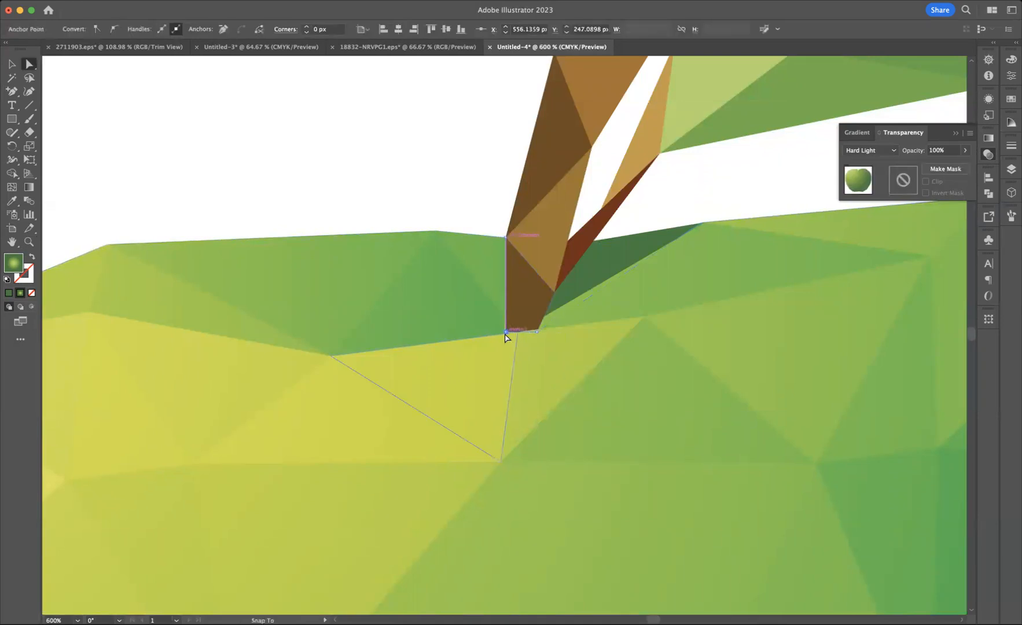
{"action": "left_click", "coordinate": [28, 242]}
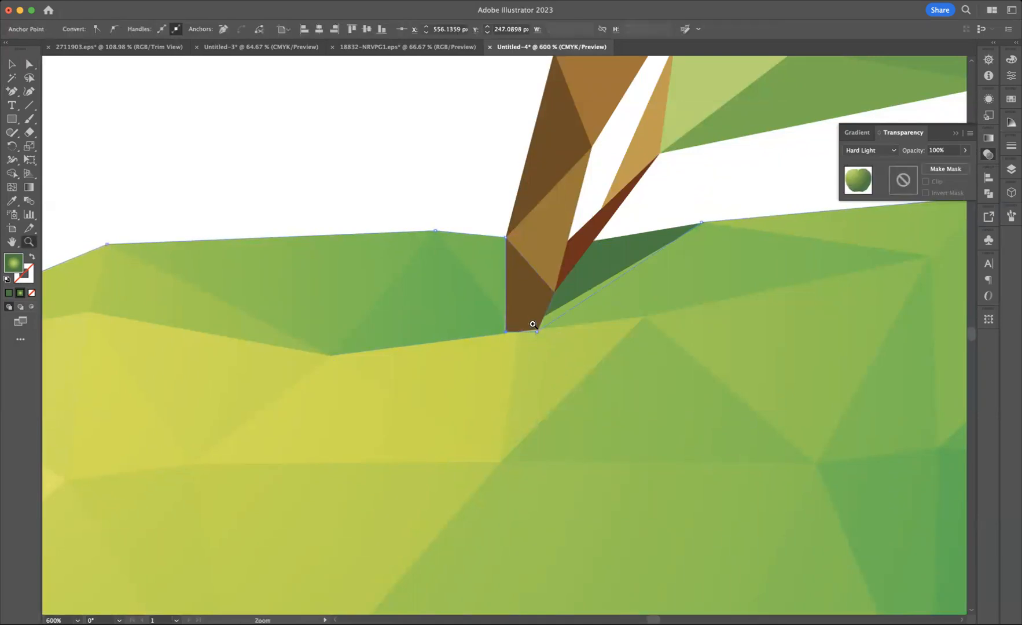
{"action": "left_click", "coordinate": [533, 324]}
{"action": "double_click", "coordinate": [464, 334]}
{"action": "left_click", "coordinate": [613, 334]}
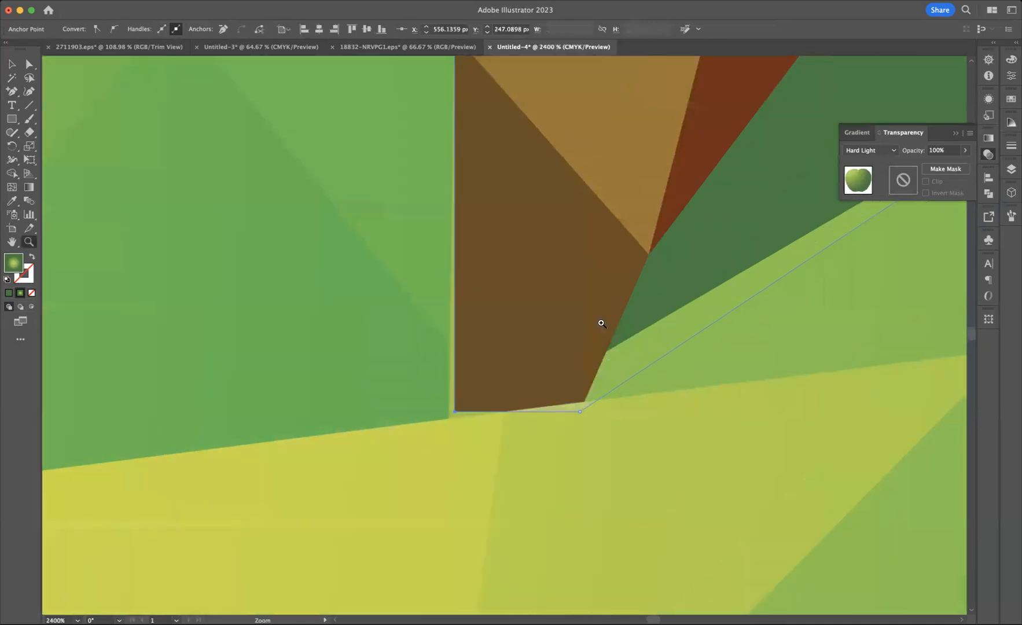
{"action": "left_click", "coordinate": [29, 64]}
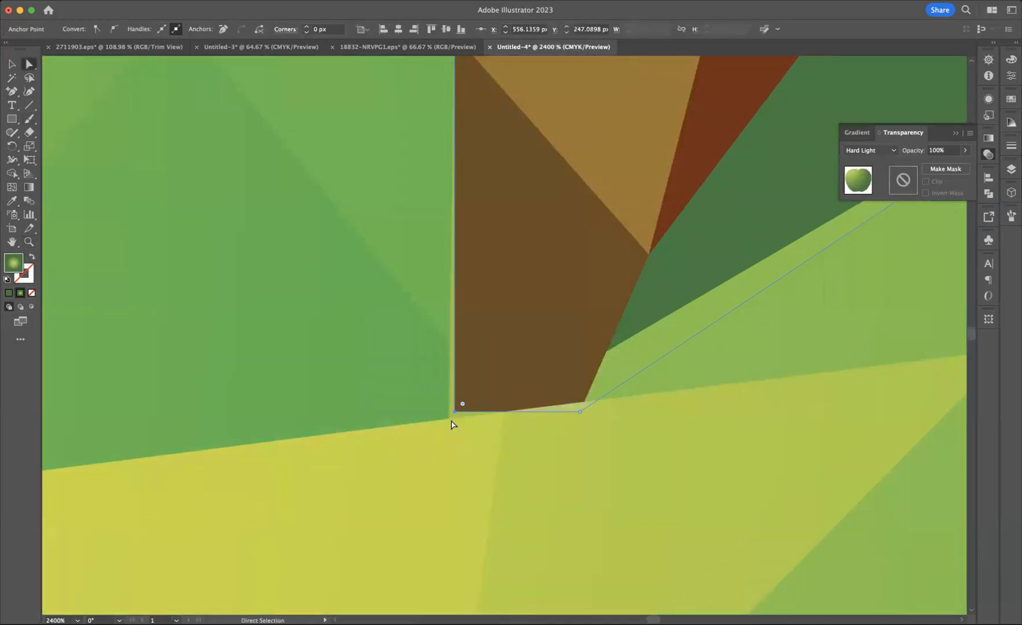
{"action": "left_click_drag", "start_coordinate": [453, 414], "coordinate": [449, 418]}
{"action": "left_click_drag", "start_coordinate": [586, 412], "coordinate": [604, 351]}
{"action": "left_click_drag", "start_coordinate": [561, 401], "coordinate": [585, 401]}
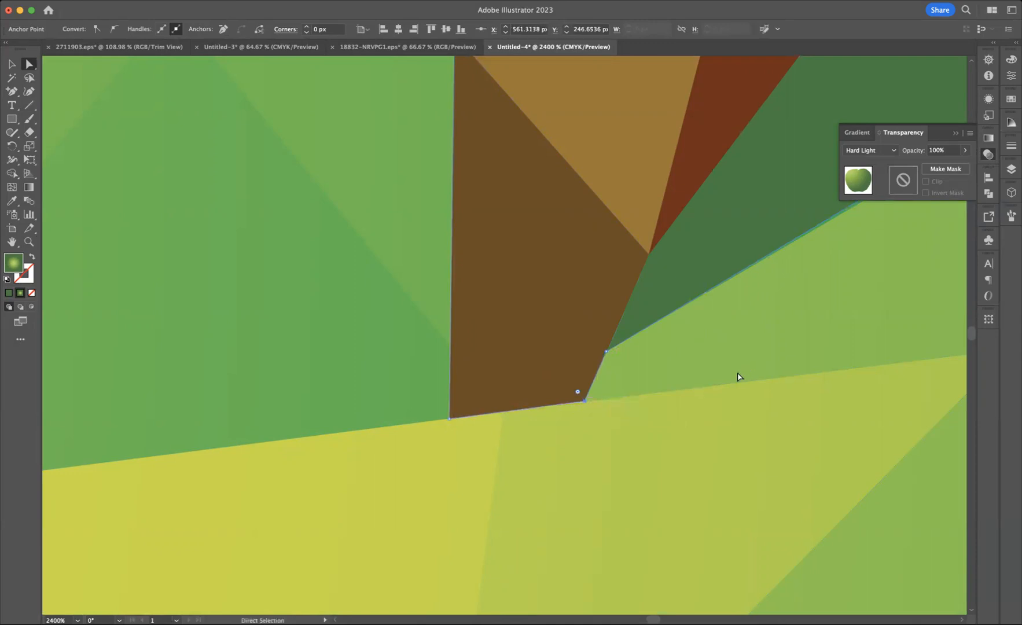
Fine-tune the silhouette's anchor at the outer end of the dark facet right of the stem and deselect the silhouette.
{"action": "left_click", "coordinate": [29, 242]}
{"action": "scroll", "coordinate": [657, 379], "scroll_direction": "down", "scroll_amount": 5}
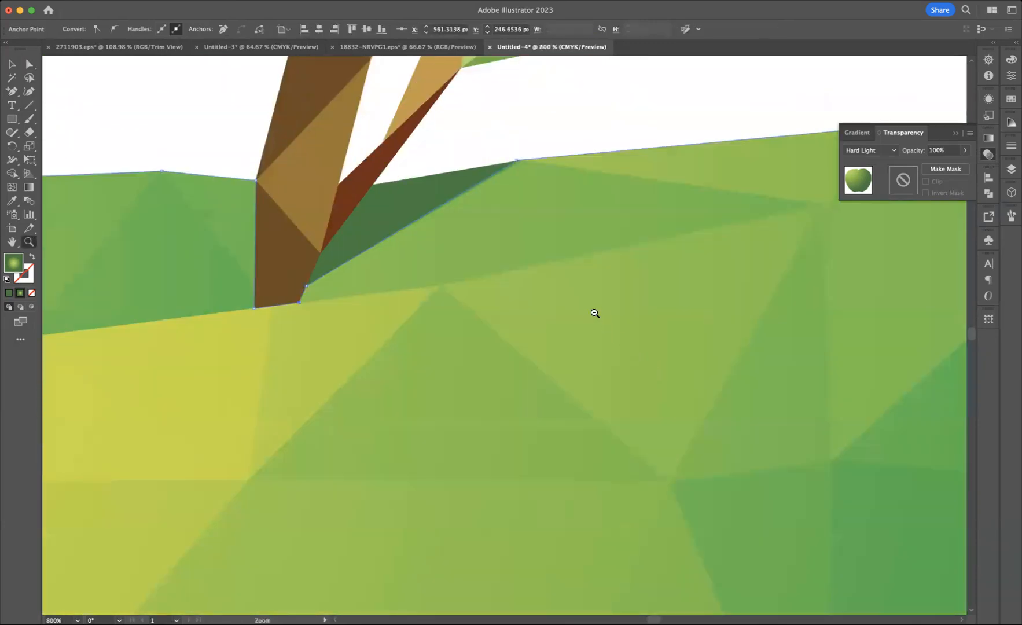
{"action": "left_click", "coordinate": [594, 312], "text": "alt"}
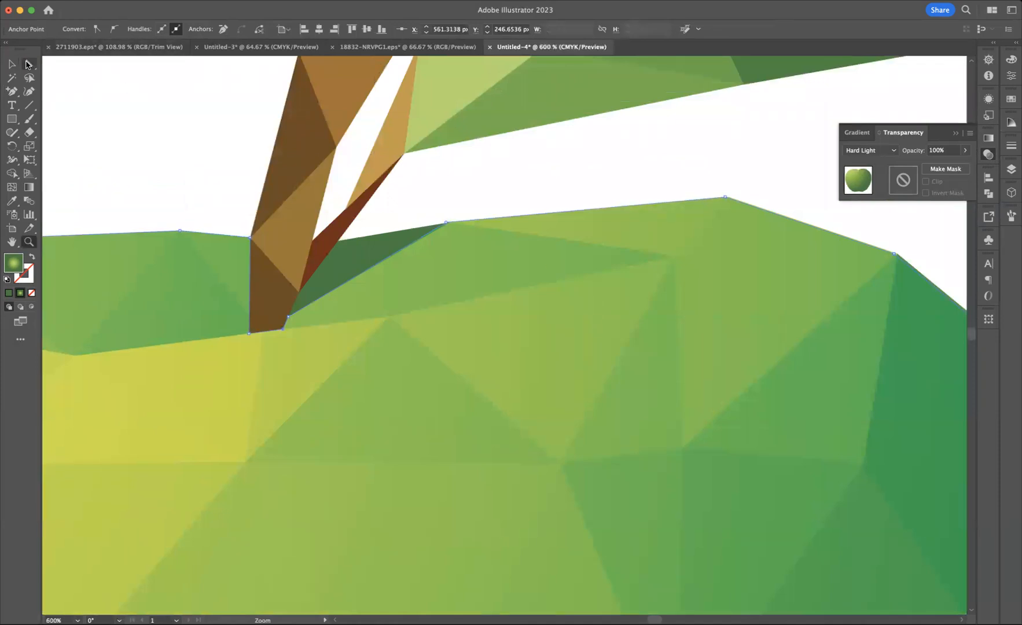
{"action": "left_click", "coordinate": [29, 64]}
{"action": "left_click_drag", "start_coordinate": [448, 227], "coordinate": [450, 228]}
{"action": "left_click", "coordinate": [424, 194]}
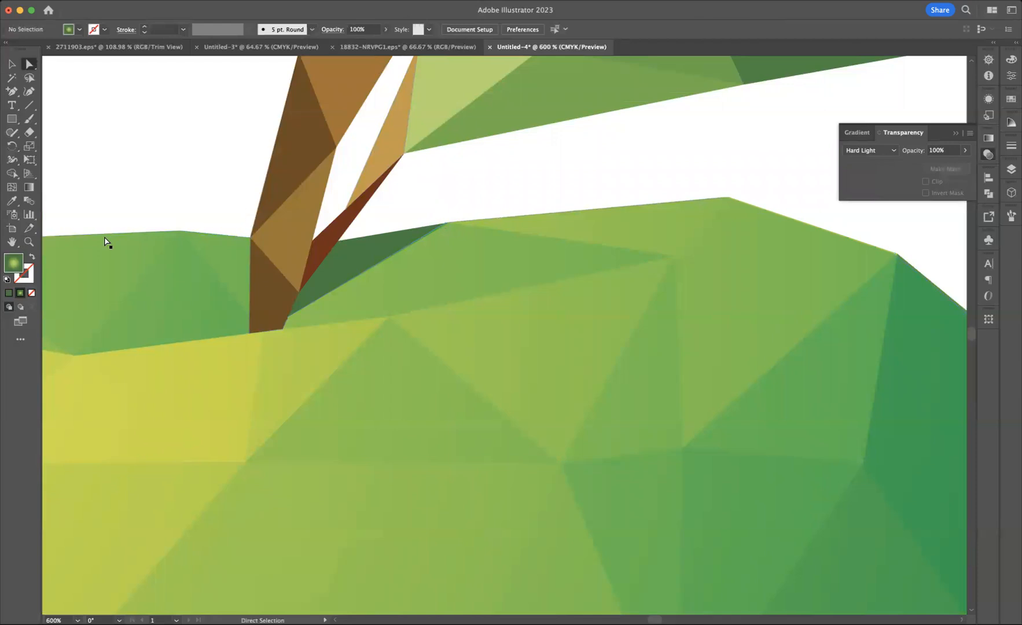
{"action": "left_click", "coordinate": [29, 241]}
{"action": "left_click", "coordinate": [435, 202], "text": "alt"}
{"action": "left_click", "coordinate": [474, 232], "text": "alt"}
{"action": "left_click", "coordinate": [603, 394], "text": "alt"}
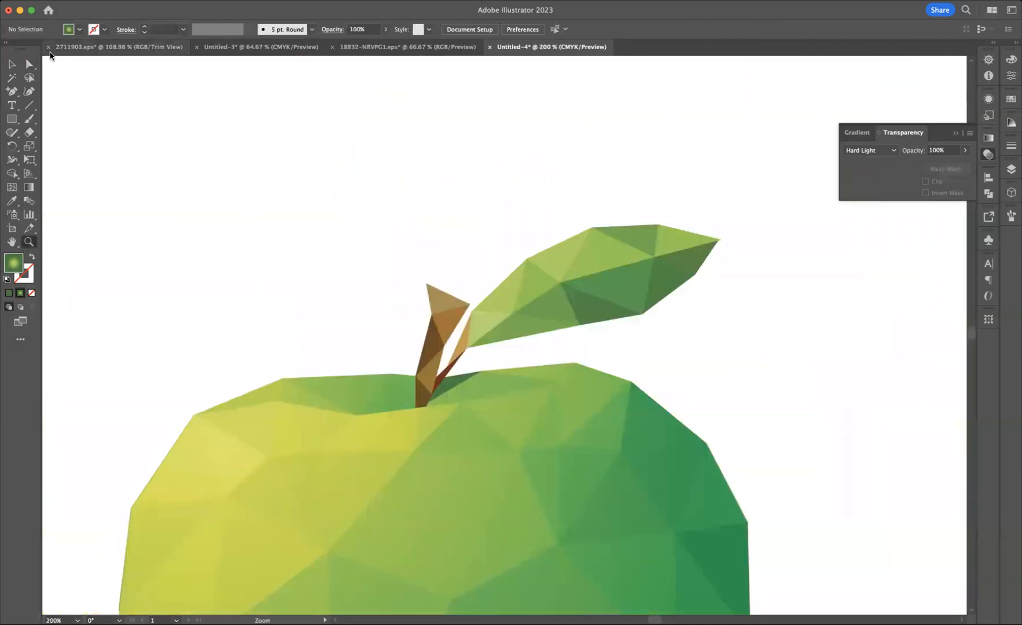
Pick up the tan fill of the stem's outer light facet and draw a Pen triangle filling the lower part of the stem's white gap.
{"action": "left_click", "coordinate": [11, 64]}
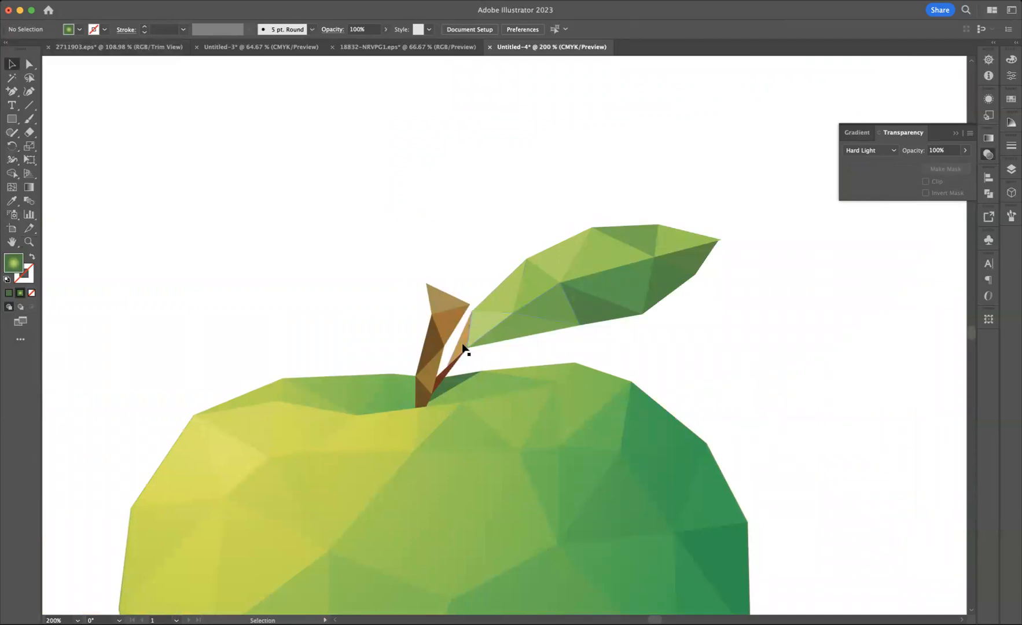
{"action": "left_click_drag", "start_coordinate": [467, 345], "coordinate": [472, 351]}
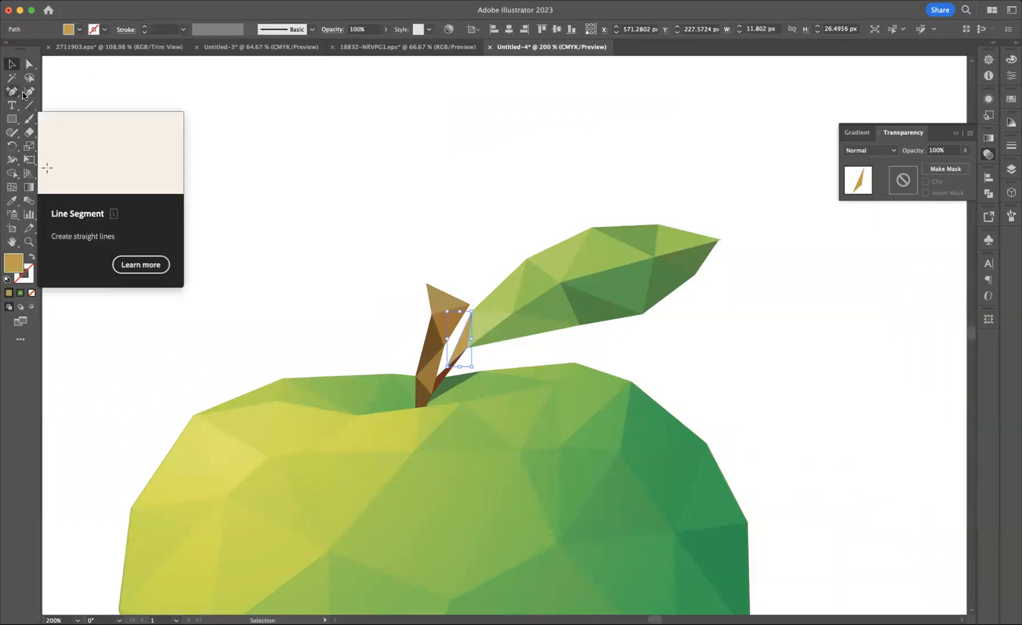
{"action": "left_click_drag", "start_coordinate": [12, 91], "coordinate": [98, 92]}
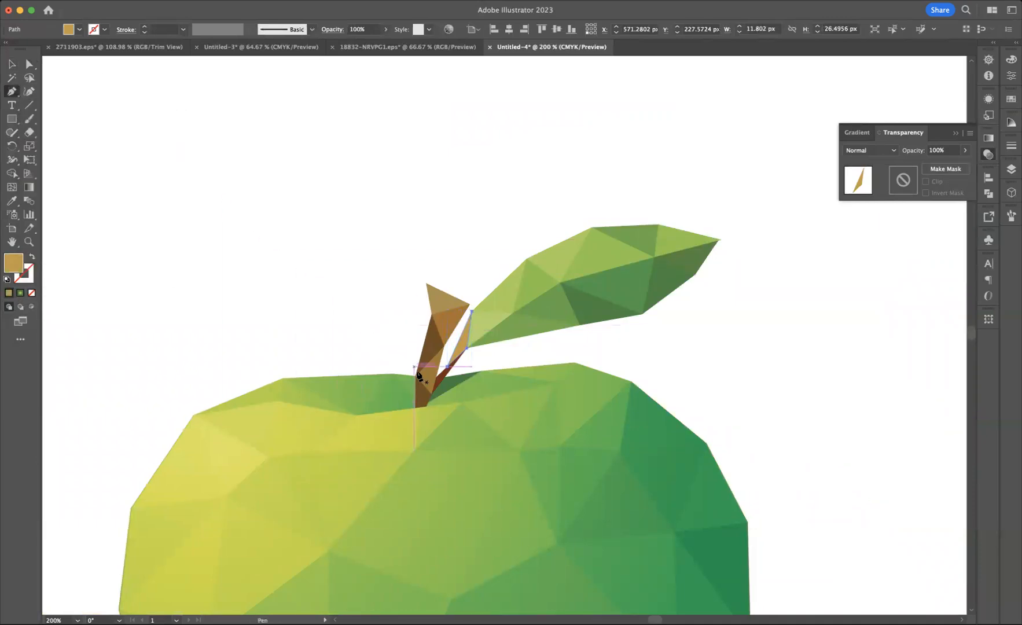
{"action": "left_click", "coordinate": [437, 376]}
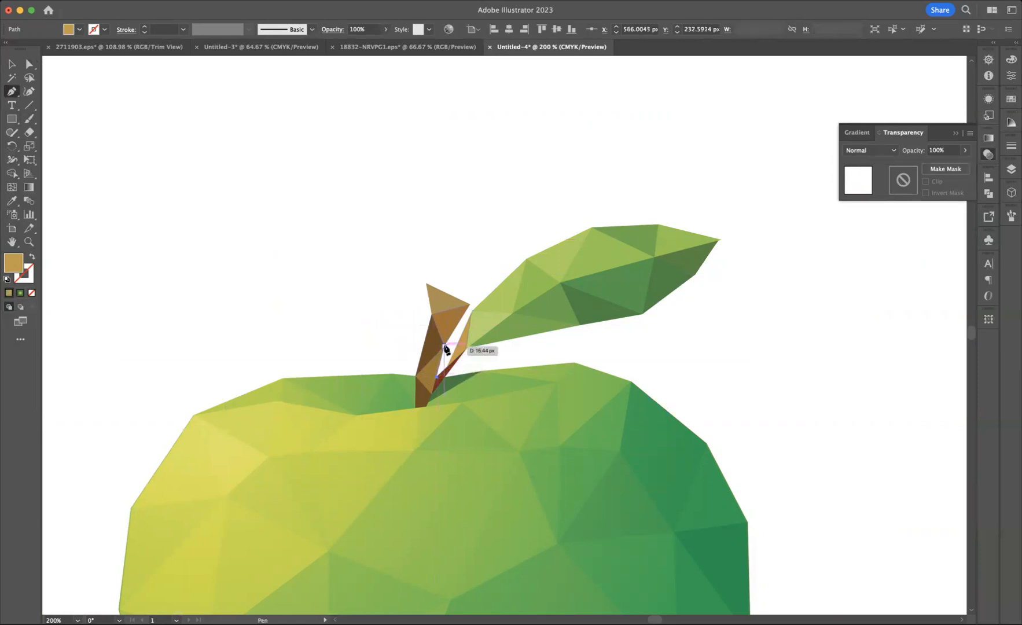
{"action": "left_click", "coordinate": [445, 346]}
{"action": "left_click", "coordinate": [447, 367]}
{"action": "left_click", "coordinate": [437, 377]}
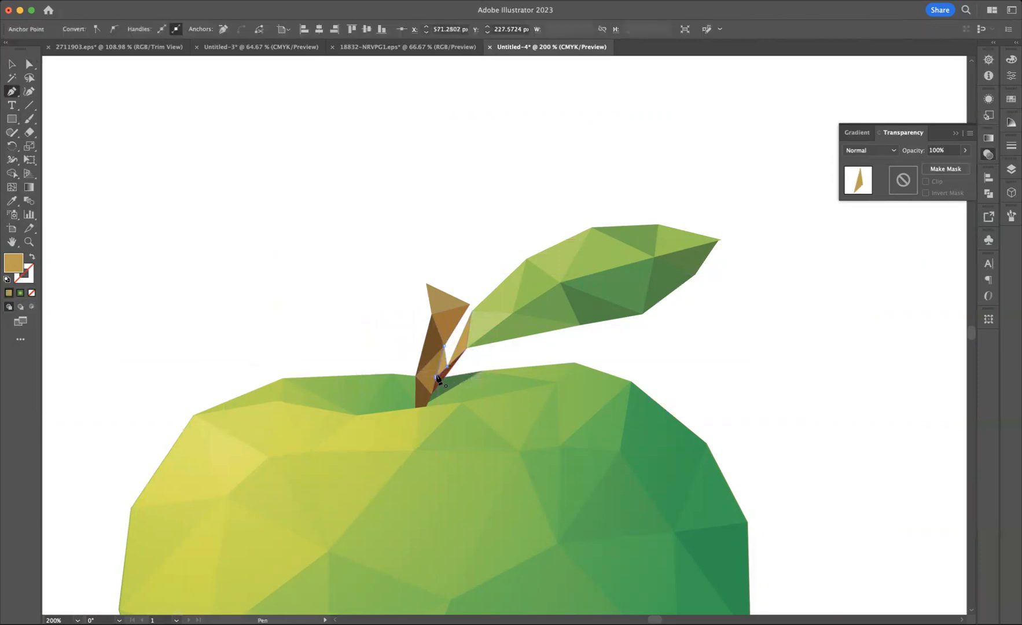
Fill the rest of the stem's white gap up to the leaf base with a tan Pen shape and deselect it.
{"action": "left_click", "coordinate": [470, 307]}
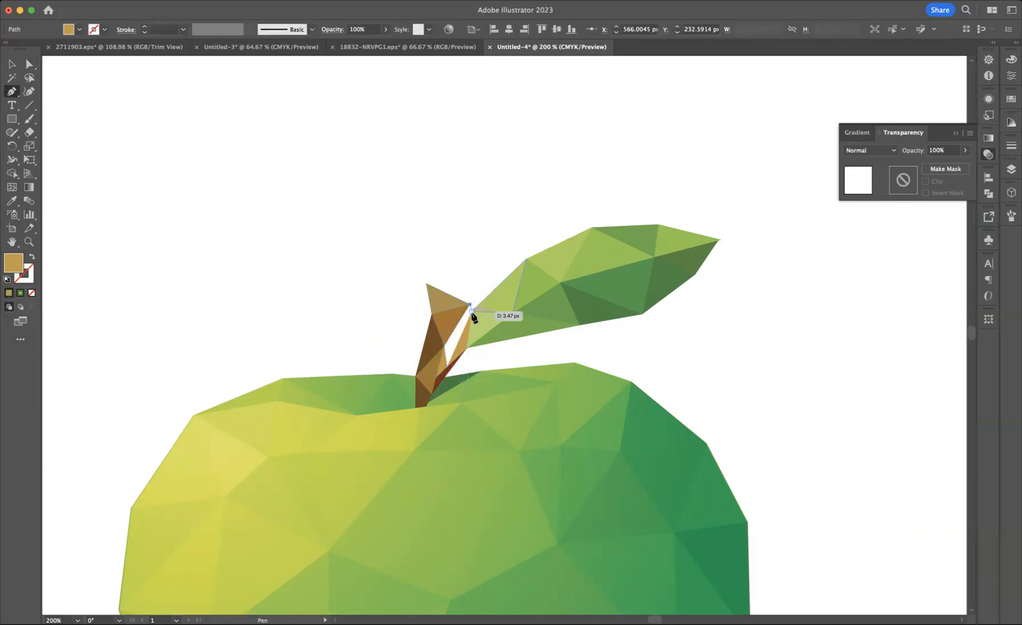
{"action": "left_click", "coordinate": [448, 367]}
{"action": "left_click", "coordinate": [444, 346]}
{"action": "left_click", "coordinate": [470, 307]}
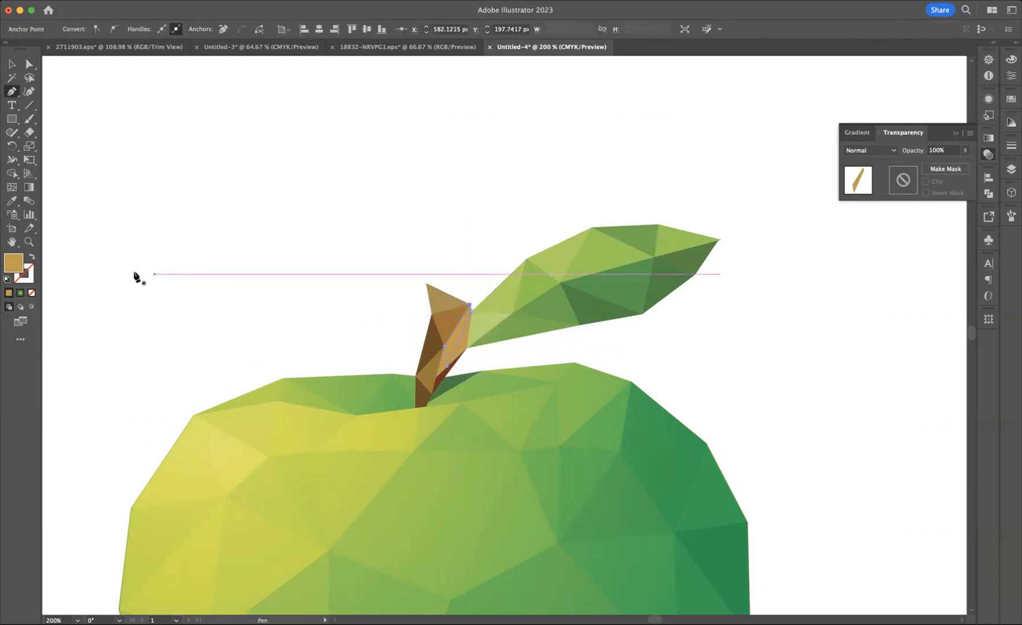
{"action": "left_click", "coordinate": [28, 242]}
{"action": "left_click", "coordinate": [649, 213], "text": "alt"}
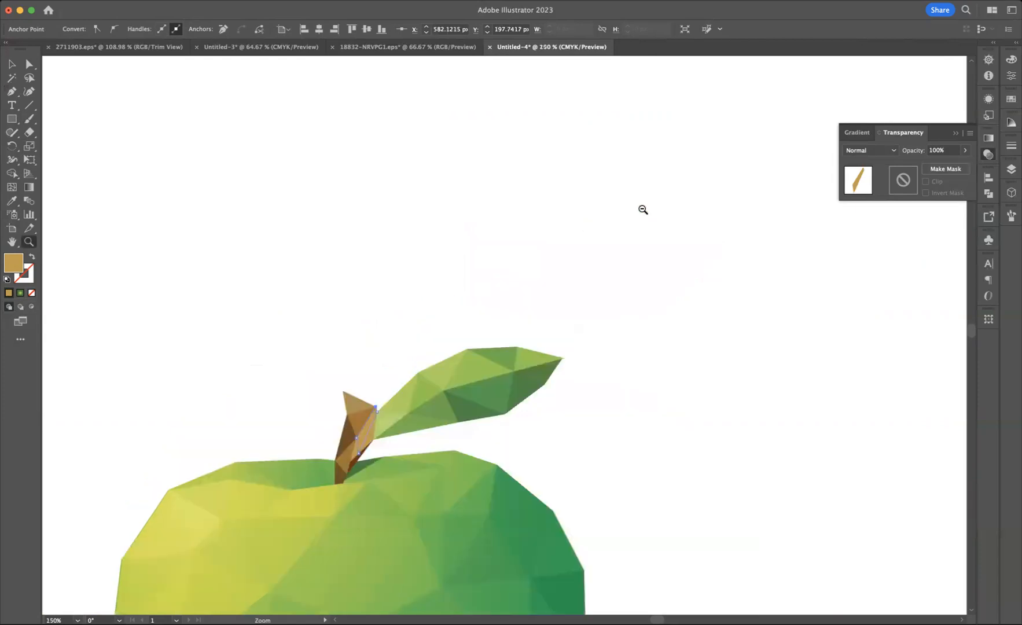
{"action": "left_click_drag", "start_coordinate": [477, 404], "coordinate": [610, 154]}
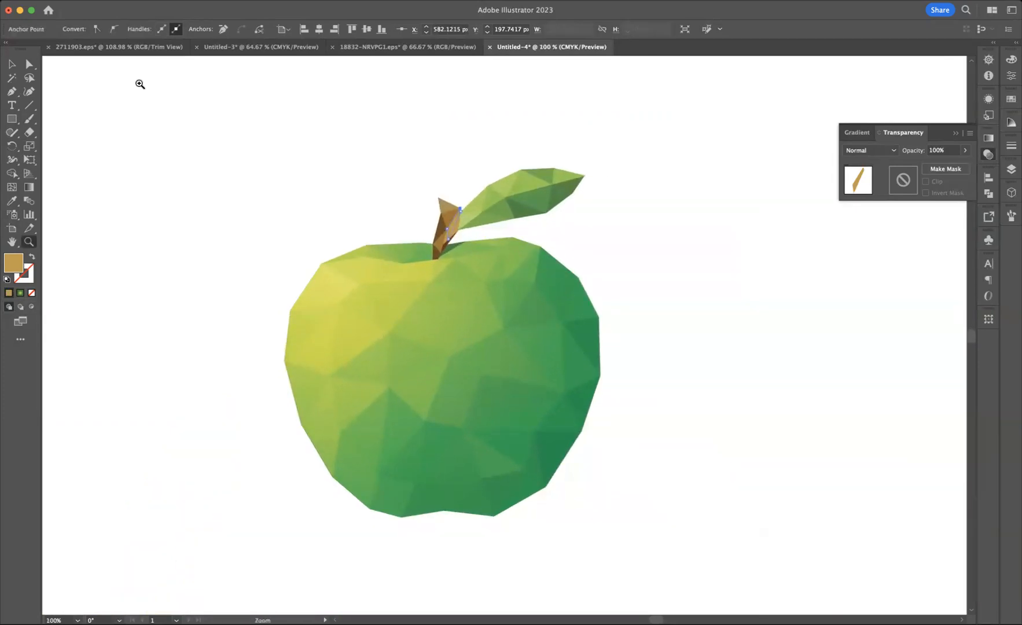
{"action": "left_click", "coordinate": [12, 63]}
{"action": "left_click", "coordinate": [294, 139]}
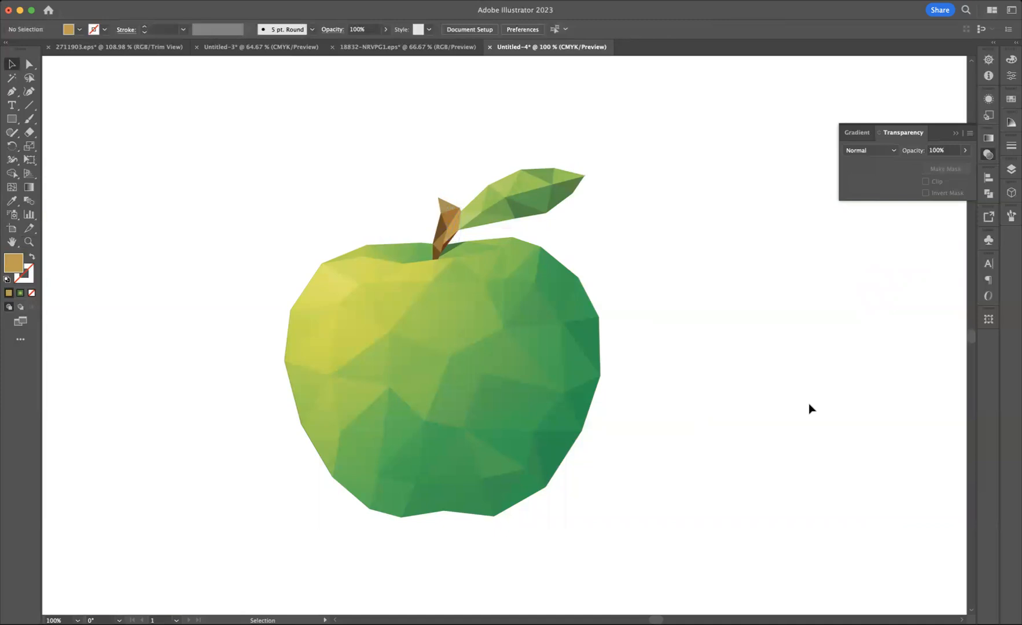